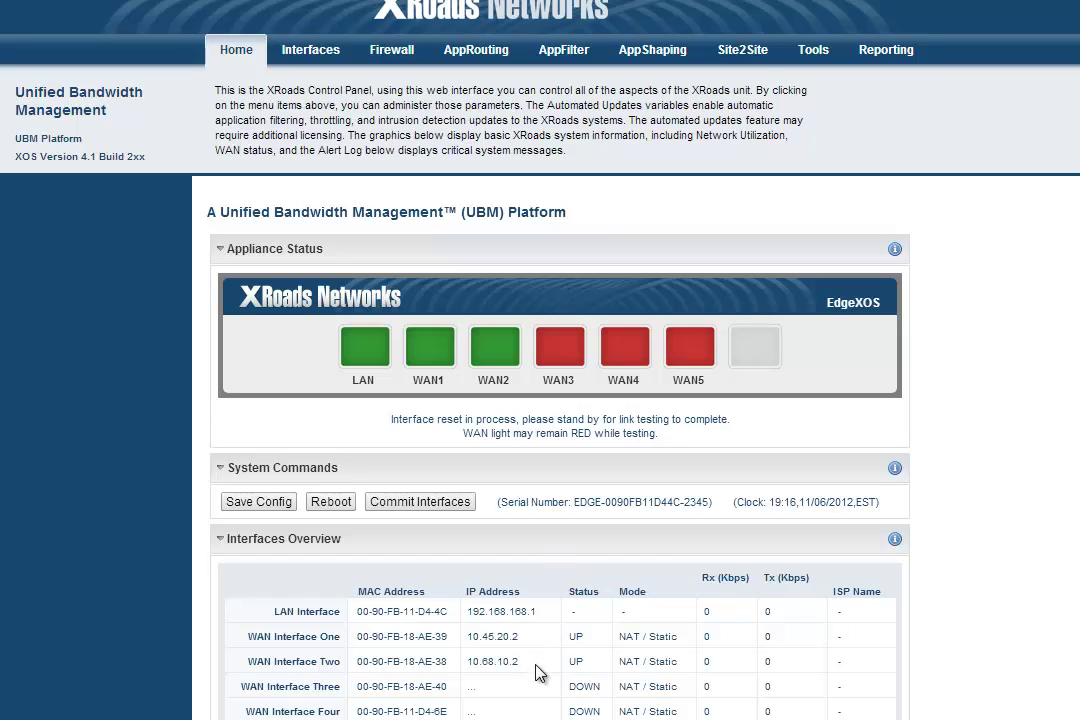
Go to the Site2Site VPN page from the top navigation bar.
left_click(745, 52)
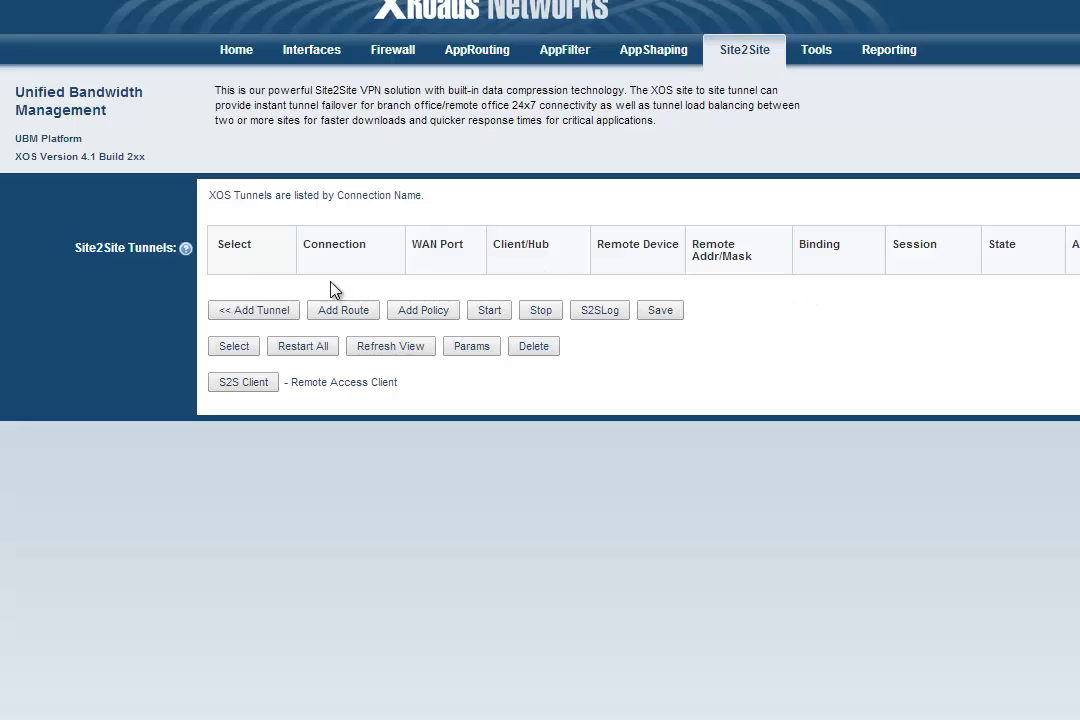
Add a new tunnel named m2b_tun1 with tunnel ID 1-1.
left_click(258, 311)
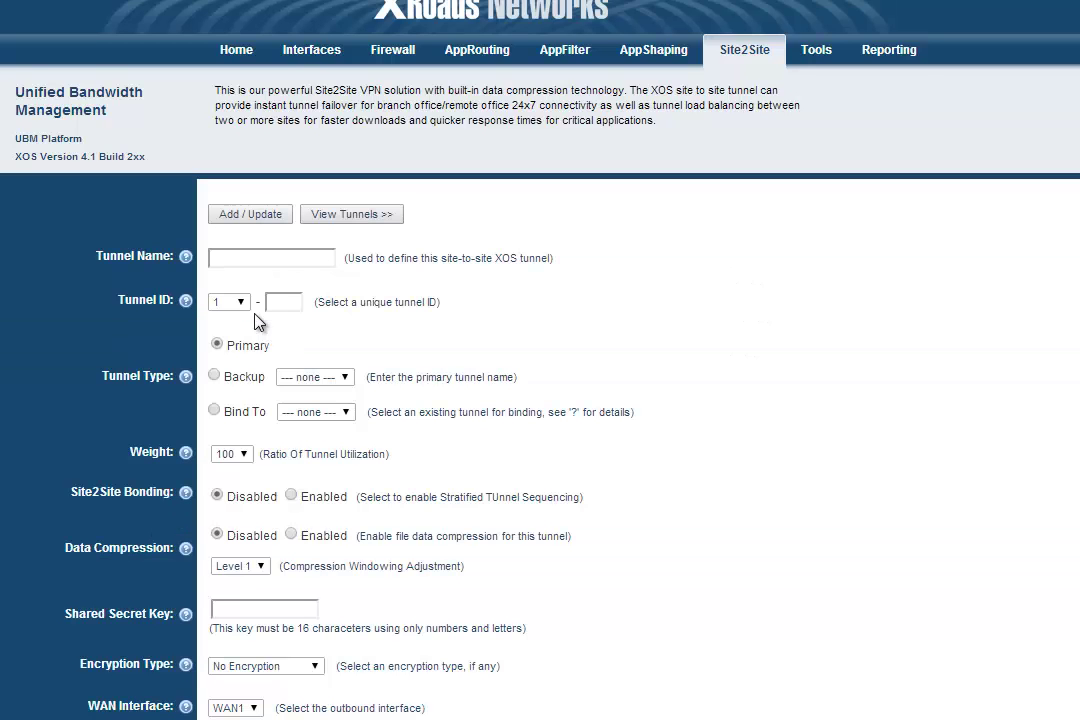
left_click(218, 254)
type("s2b_tun1")
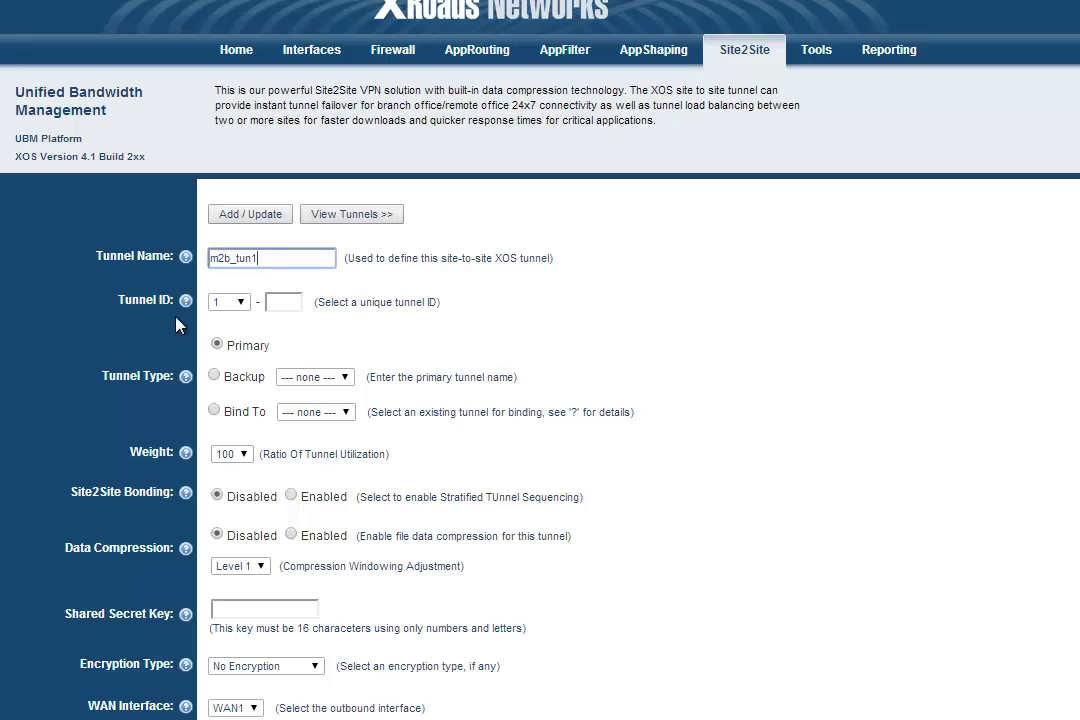
left_click(243, 313)
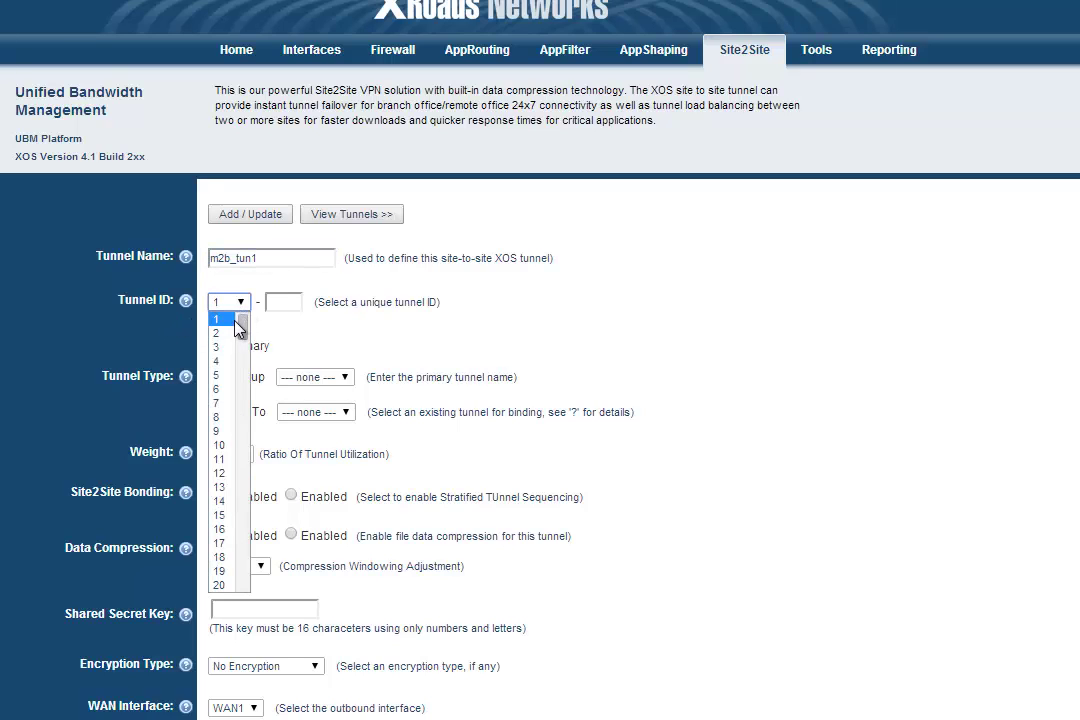
left_click(228, 317)
left_click(282, 305)
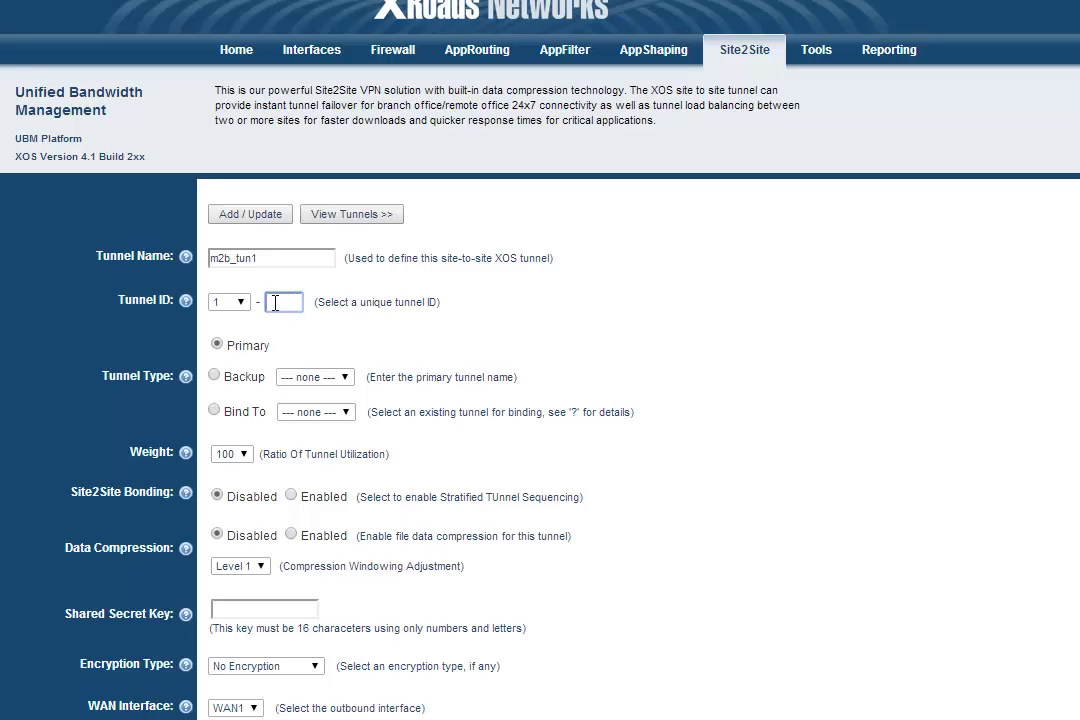
type("1")
key("Tab")
Enable Level 1 data compression and enter the tunnel's shared secret key.
left_click(291, 536)
left_click(253, 567)
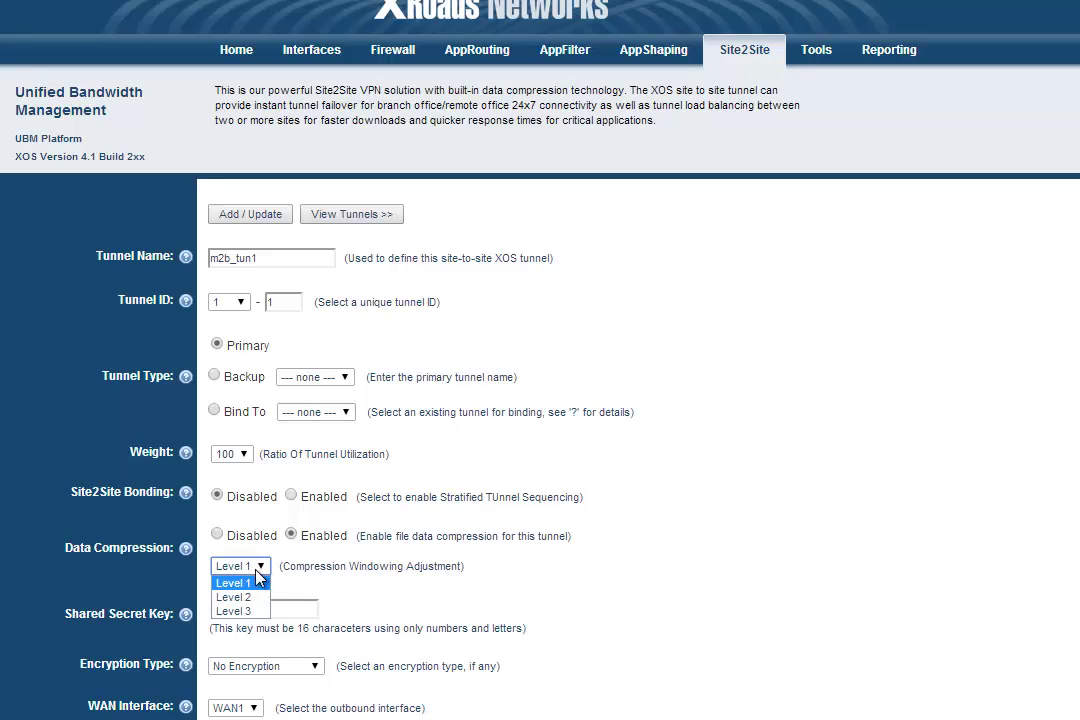
left_click(257, 588)
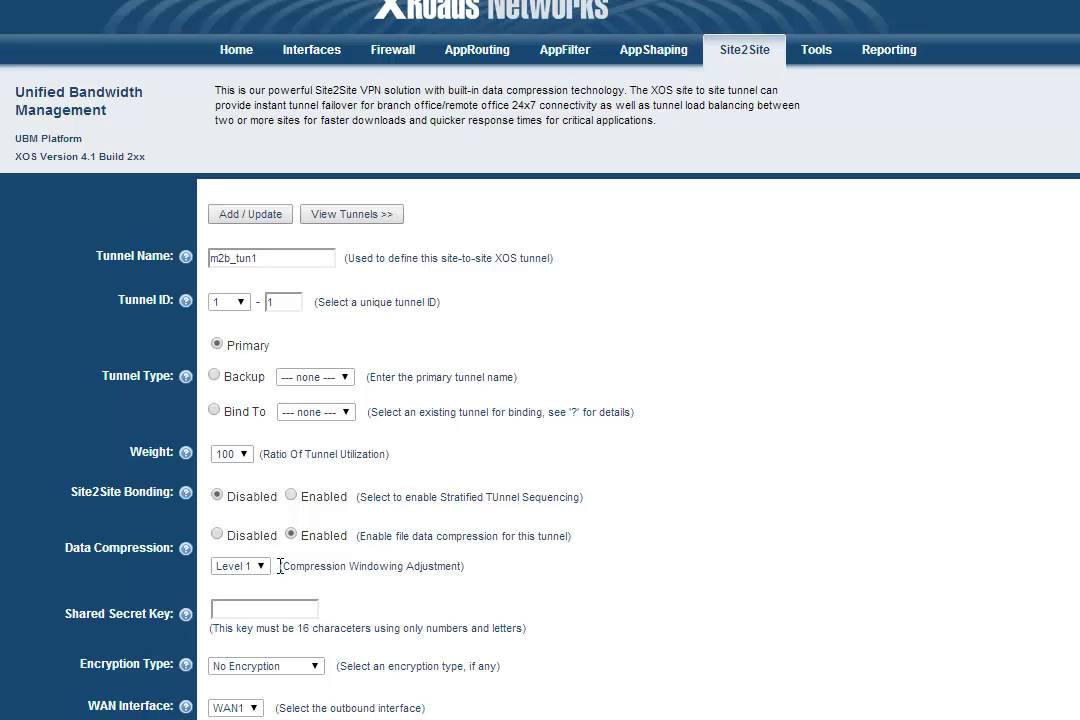
left_click(222, 608)
left_click(147, 657)
Set Encryption Type to Encryption Enabled and keep WAN1 as the outbound interface.
left_click(281, 666)
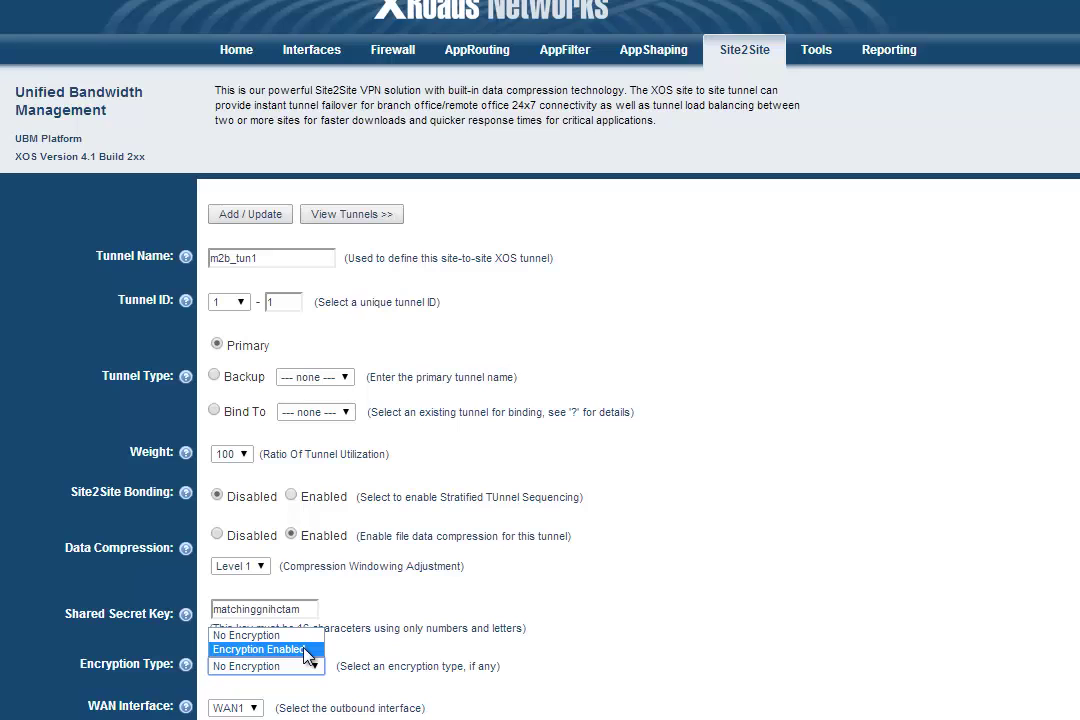
left_click(307, 656)
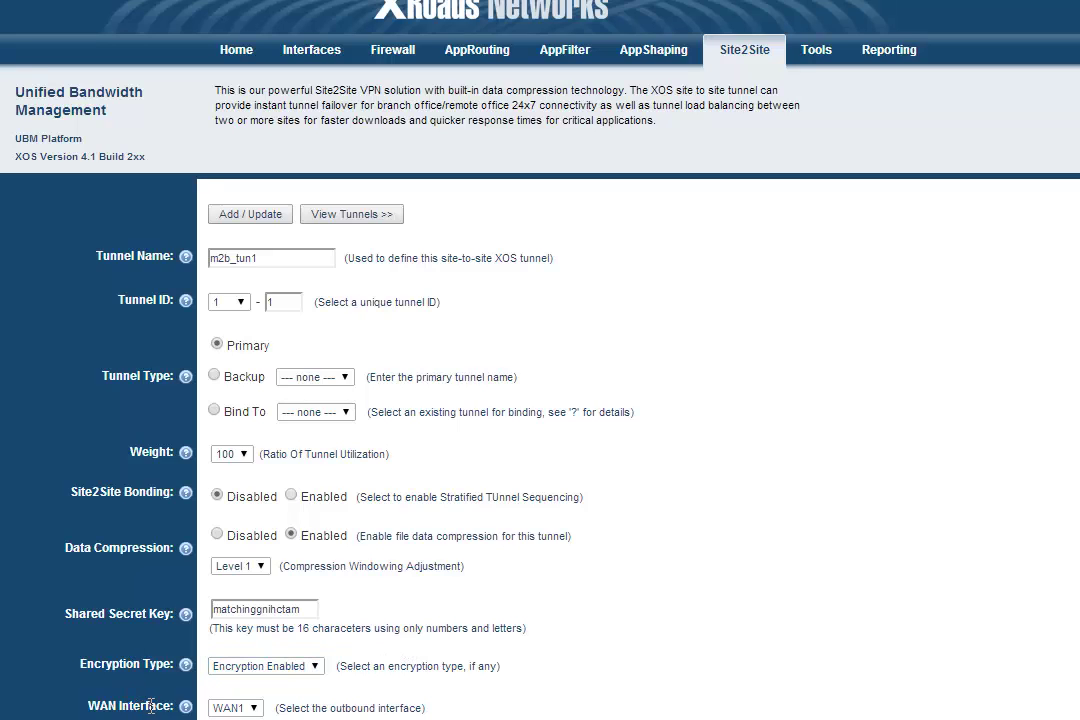
left_click(250, 707)
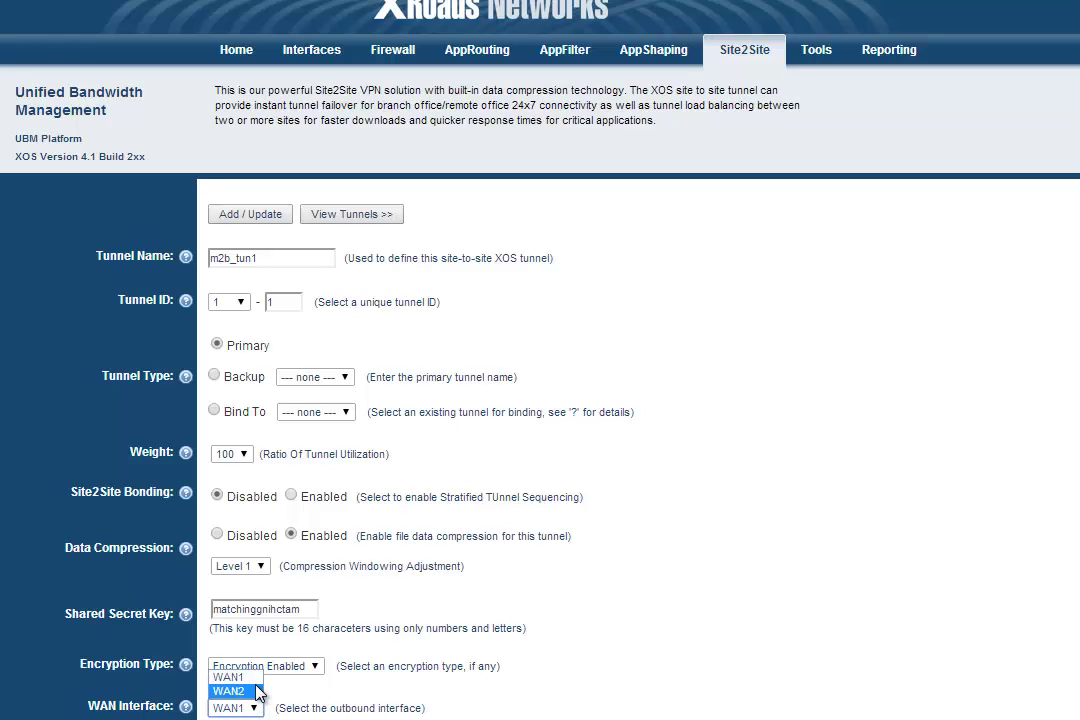
left_click(257, 679)
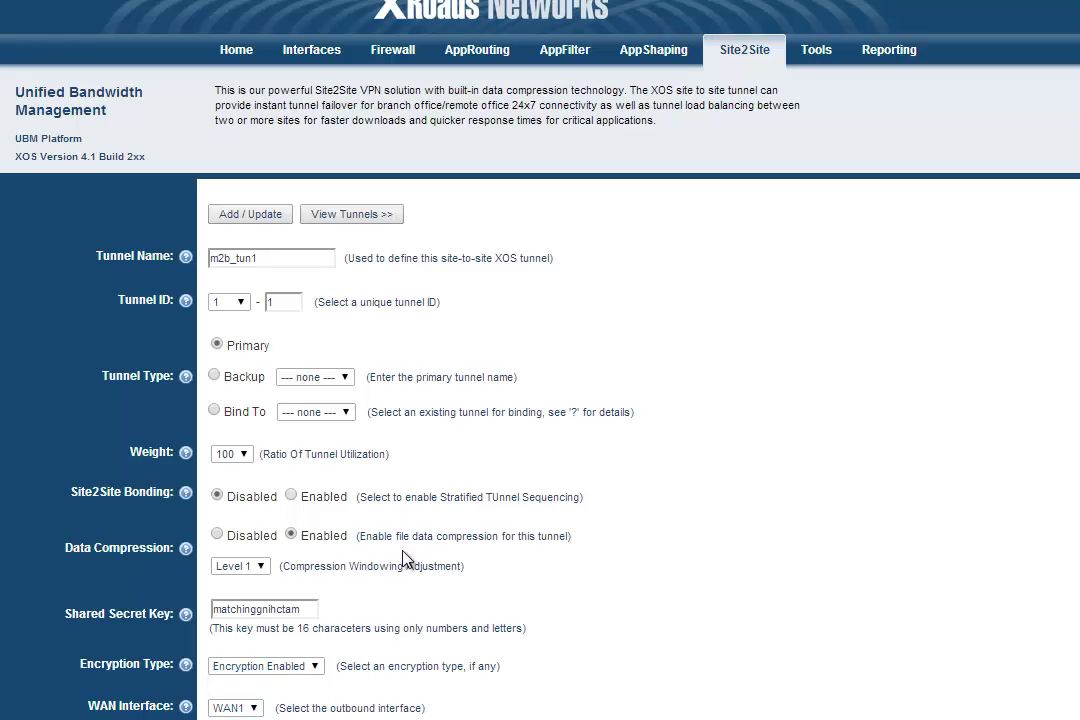
Target remote device 10.65.35.2 and network 192.168.0.0/255.255.255.0 as the Hub Side.
scroll(360, 708, "down", 3)
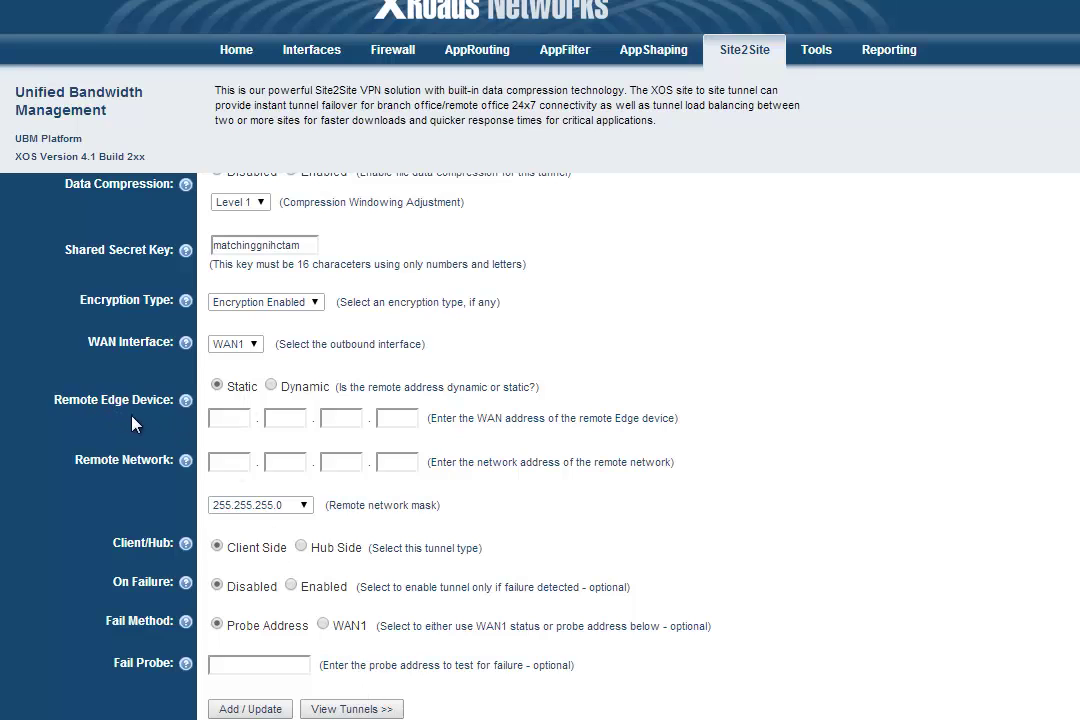
left_click(240, 419)
type("0.65.35.2")
left_click(219, 462)
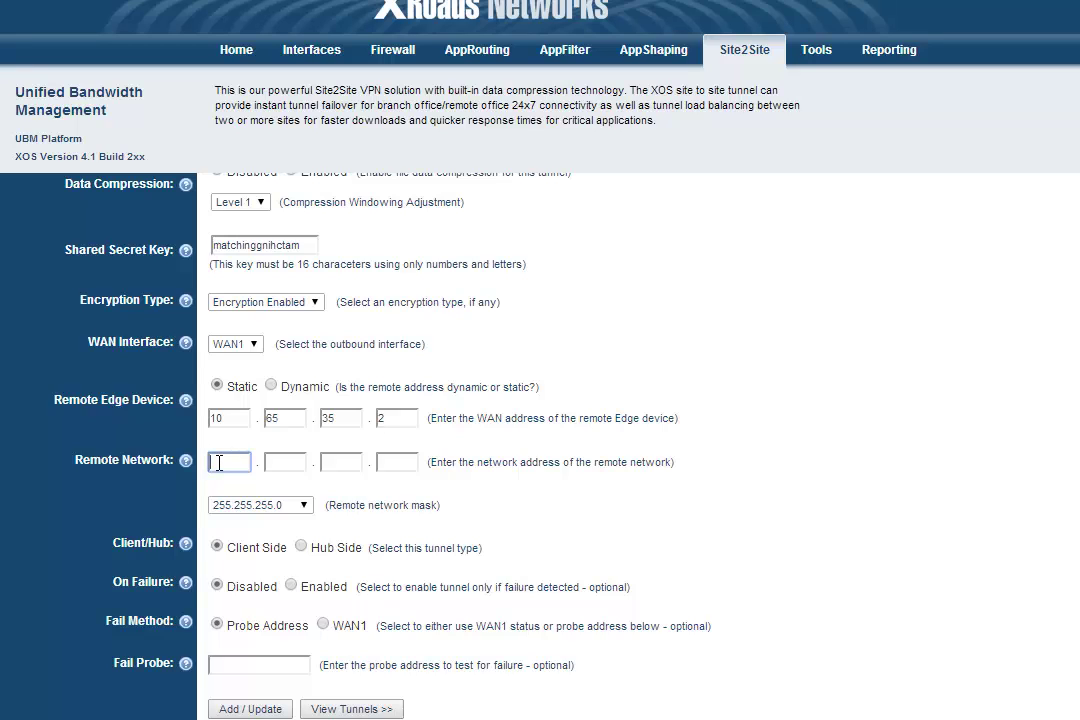
type("192.168.0.0")
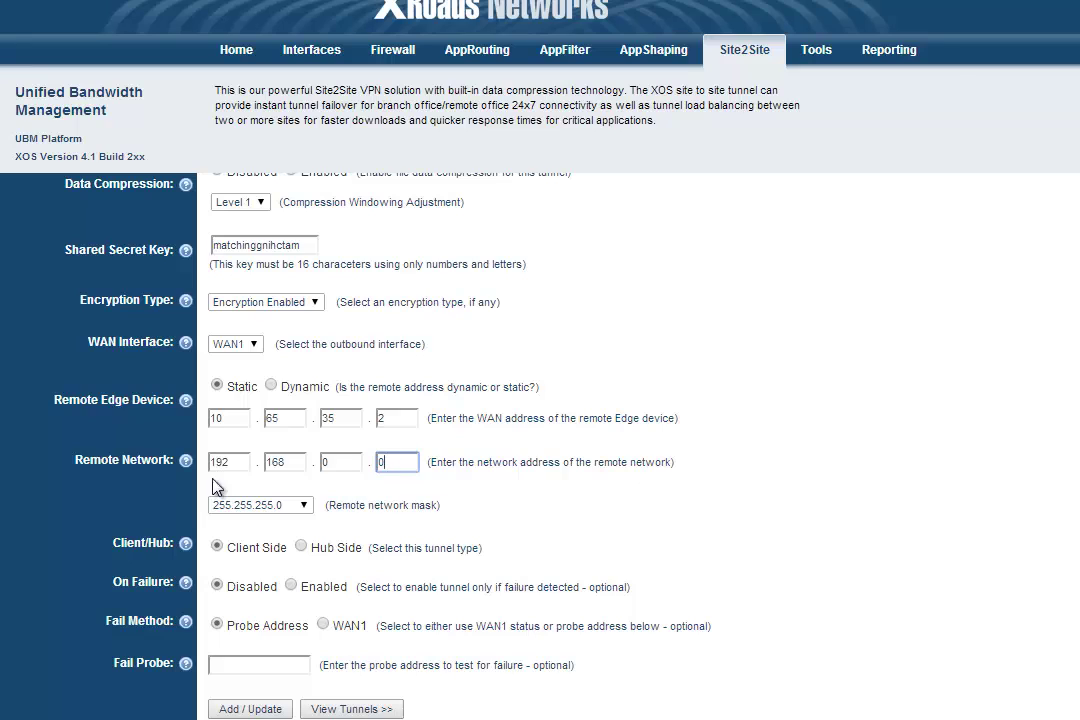
left_click(304, 506)
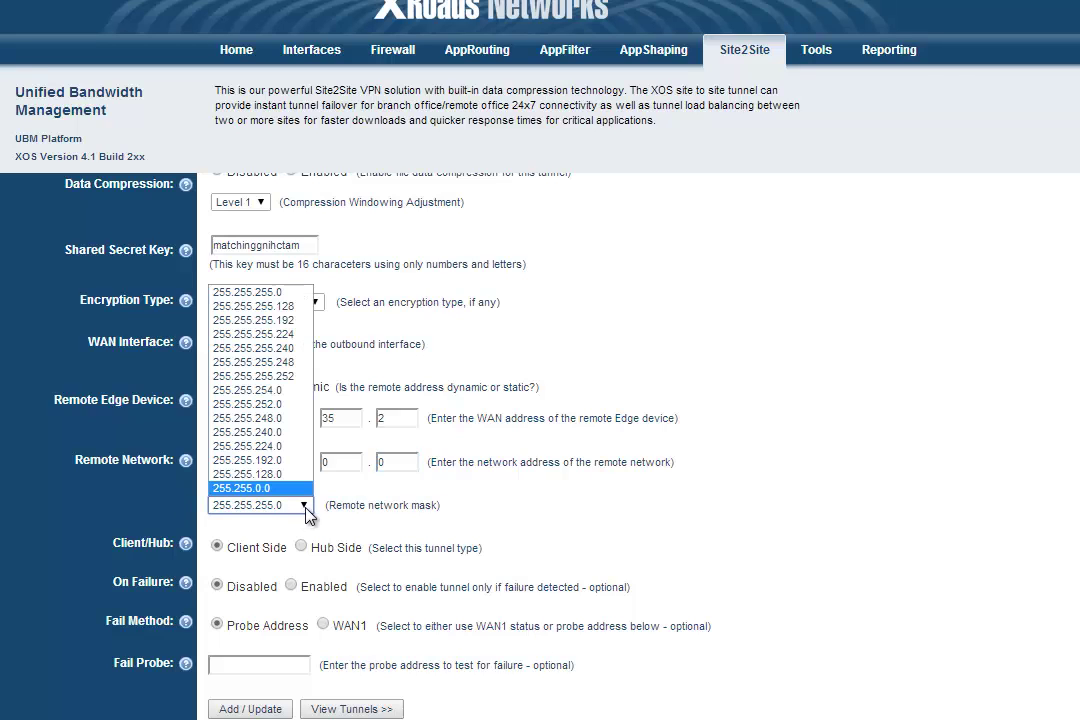
left_click(180, 515)
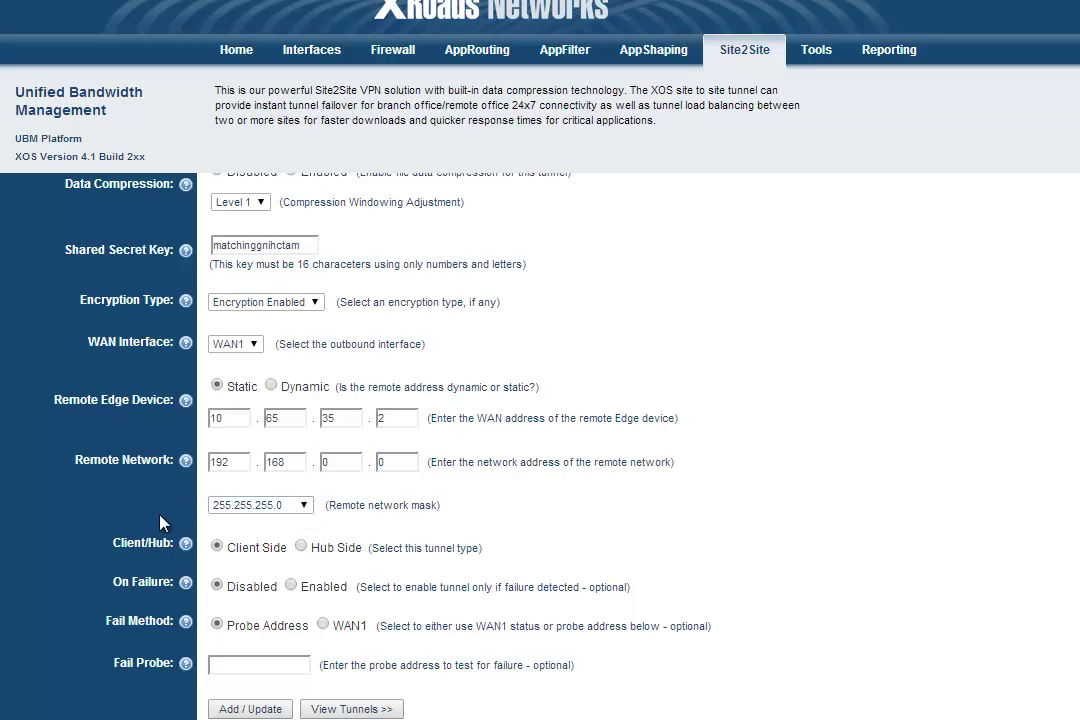
left_click(302, 548)
Save m2b_tun1 with Add / Update so it lists on wan1, still Disabled.
left_click(249, 709)
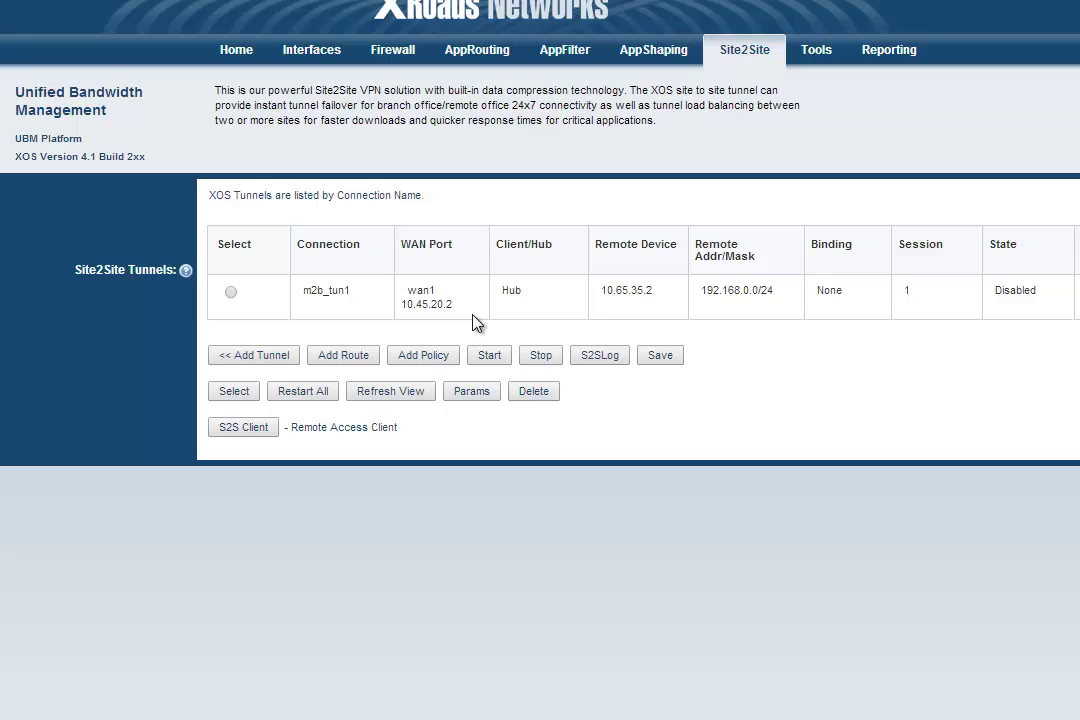
Add a second tunnel m2b_tun2 with ID 2-2 and tunnel type Backup.
left_click(264, 362)
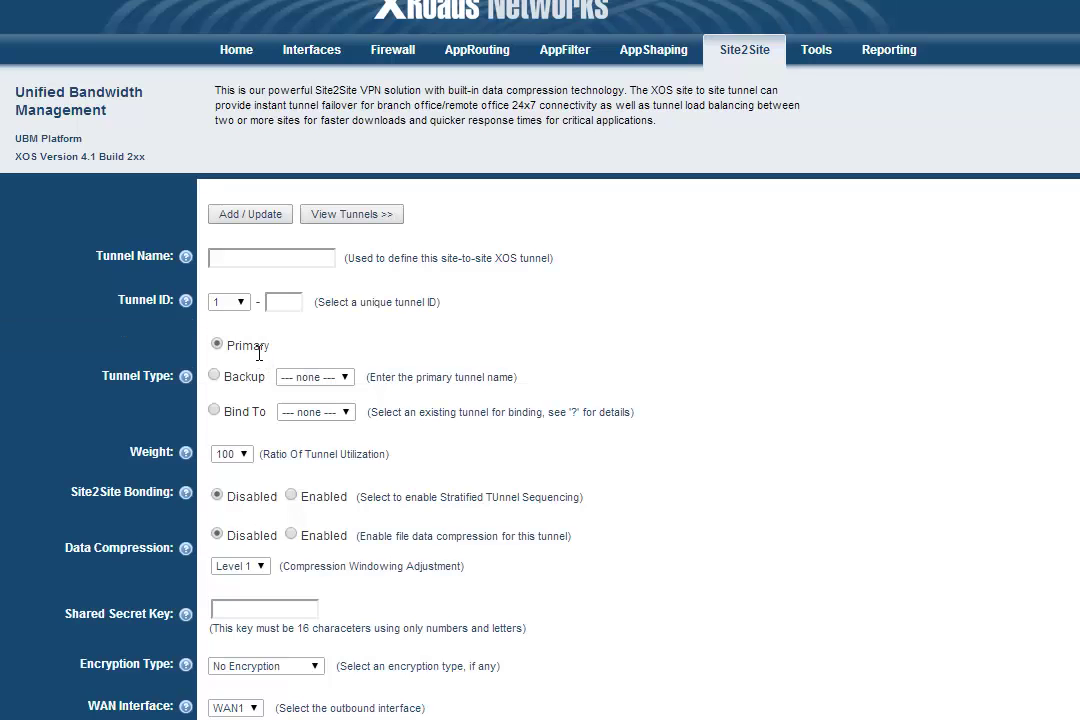
left_click(256, 260)
type("m2b_tun2")
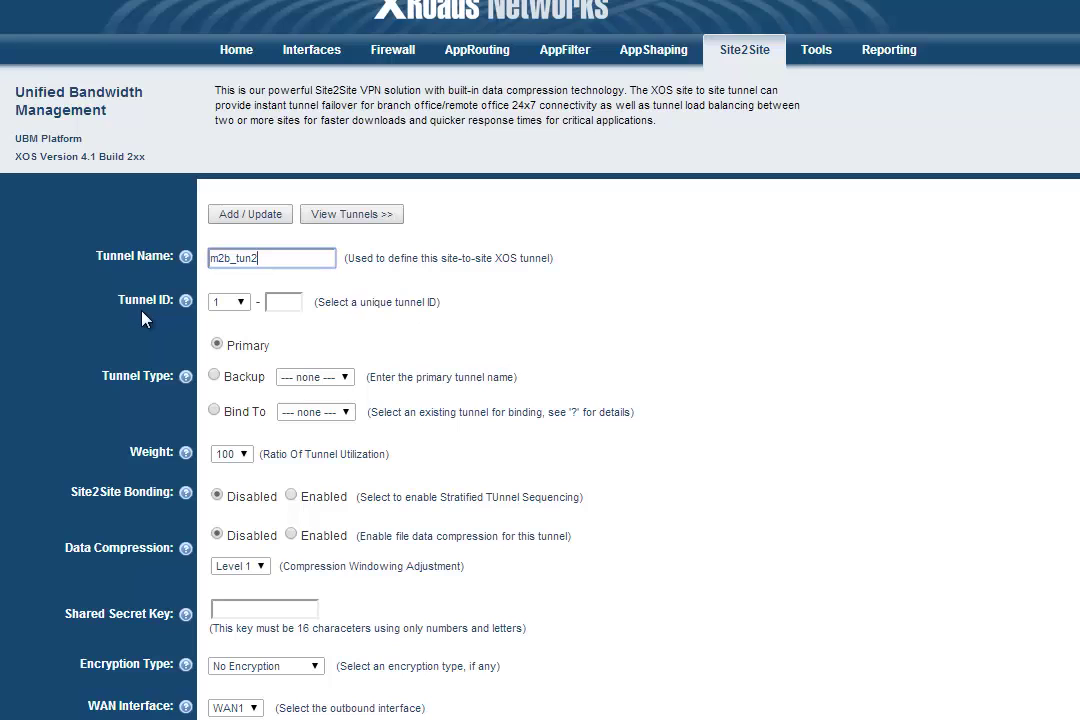
left_click(241, 302)
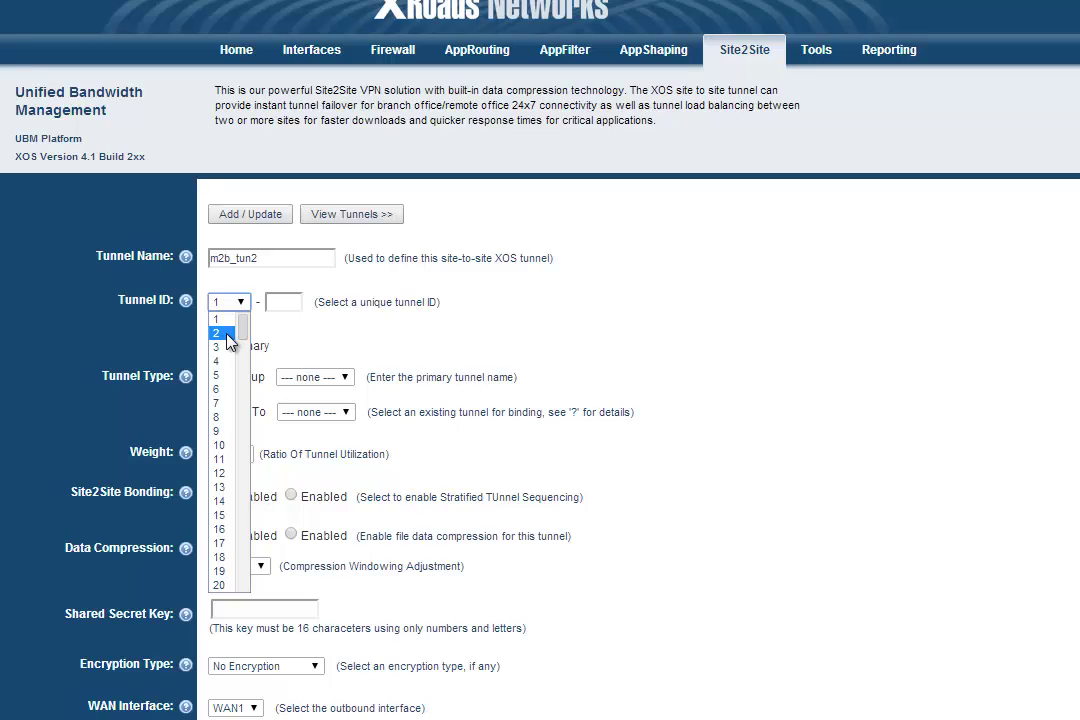
left_click(228, 334)
left_click(284, 302)
type("2")
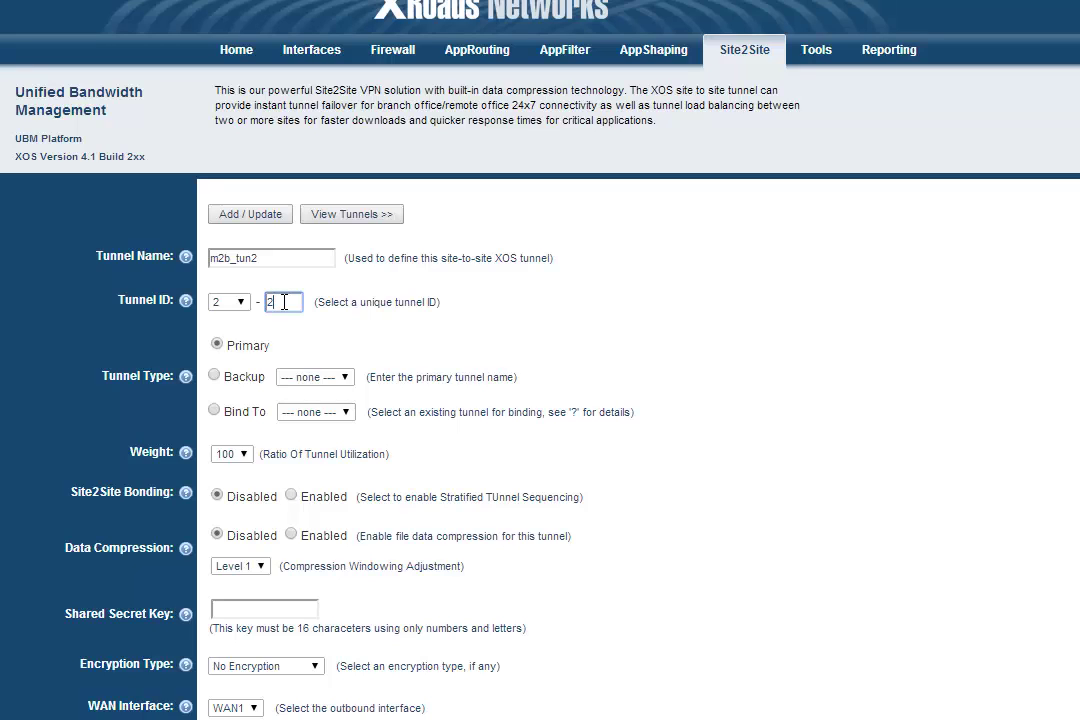
left_click(272, 340)
left_click(346, 377)
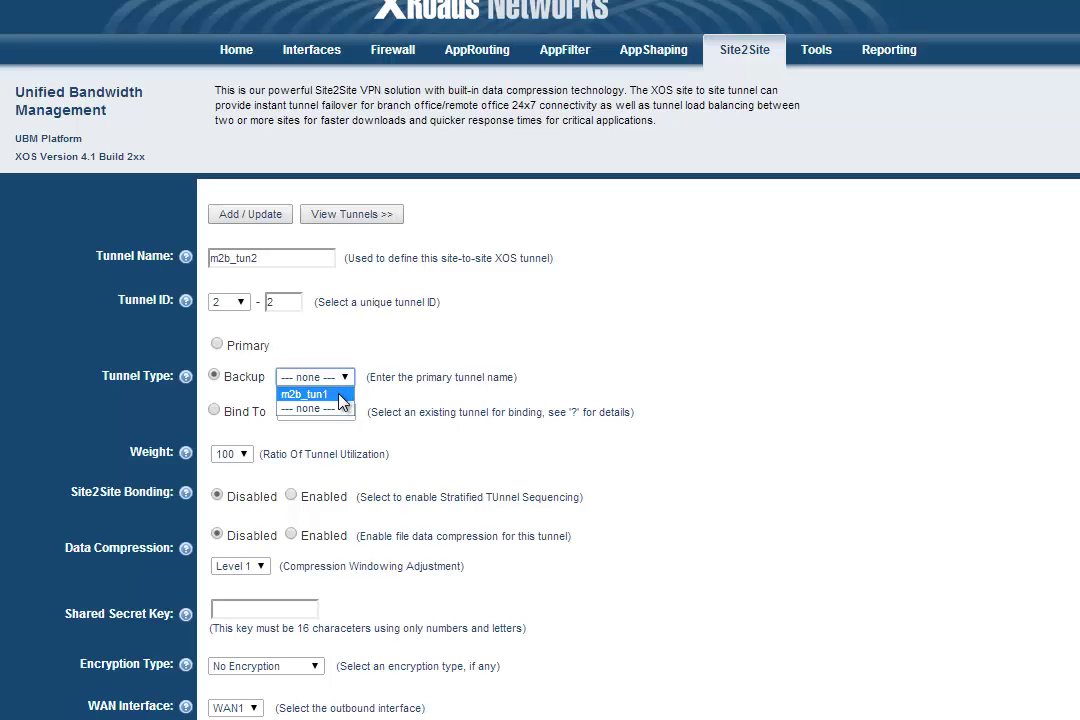
Make m2b_tun2 back up m2b_tun1, enable data compression and enter the shared secret key.
left_click(340, 395)
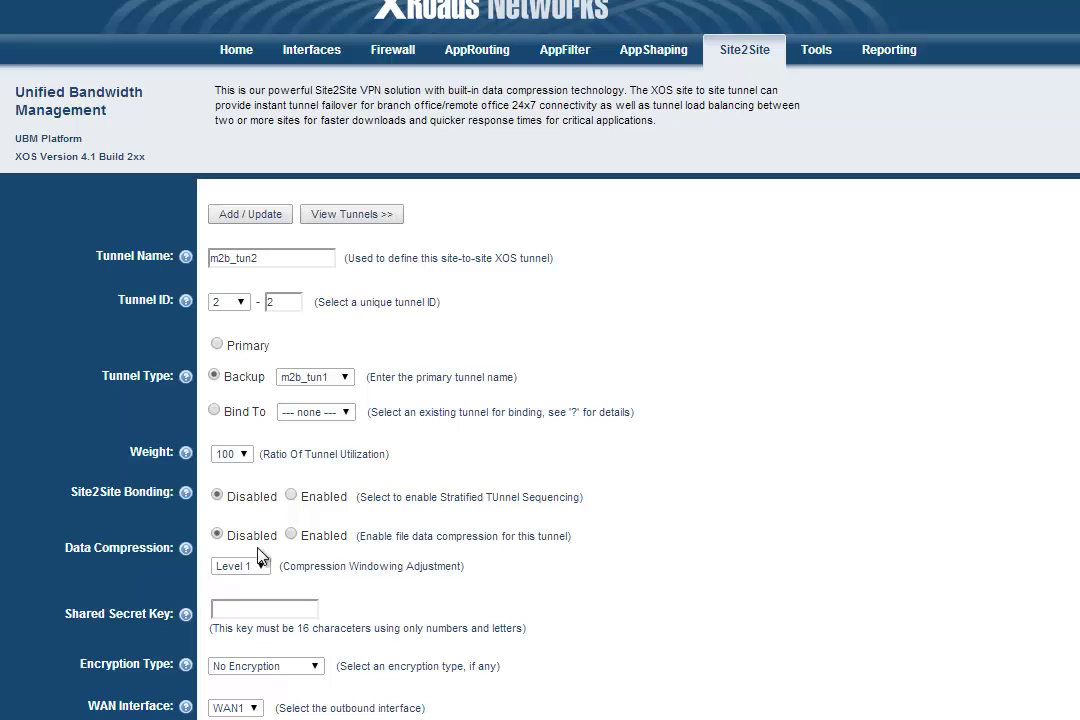
left_click(293, 537)
left_click(273, 603)
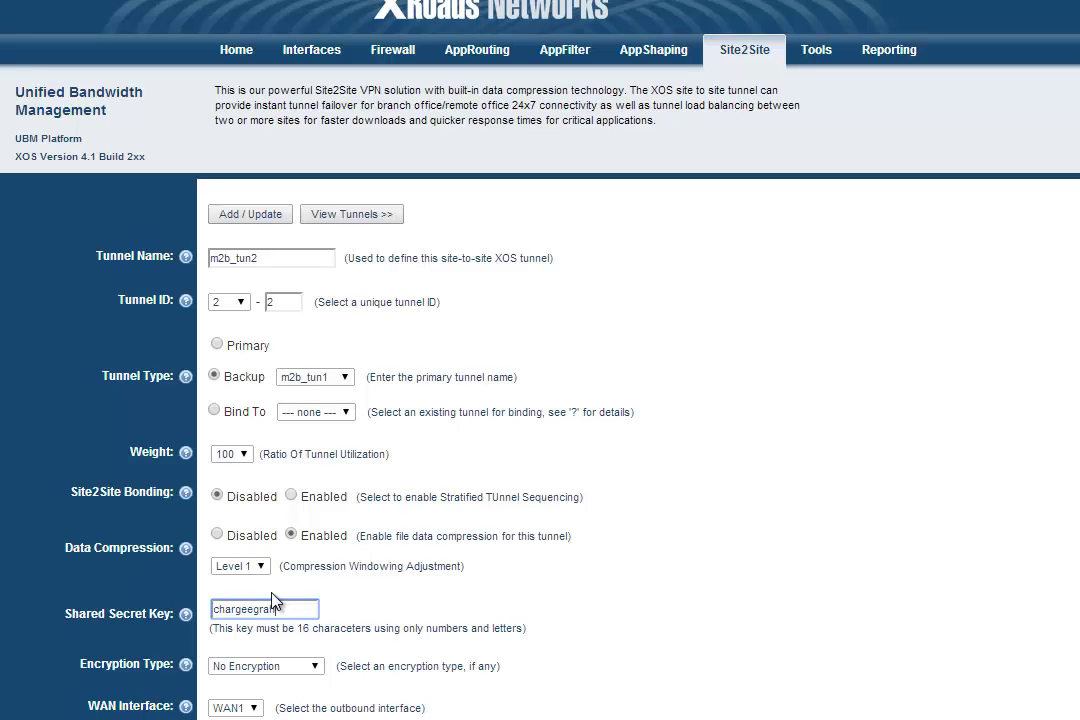
left_click(146, 641)
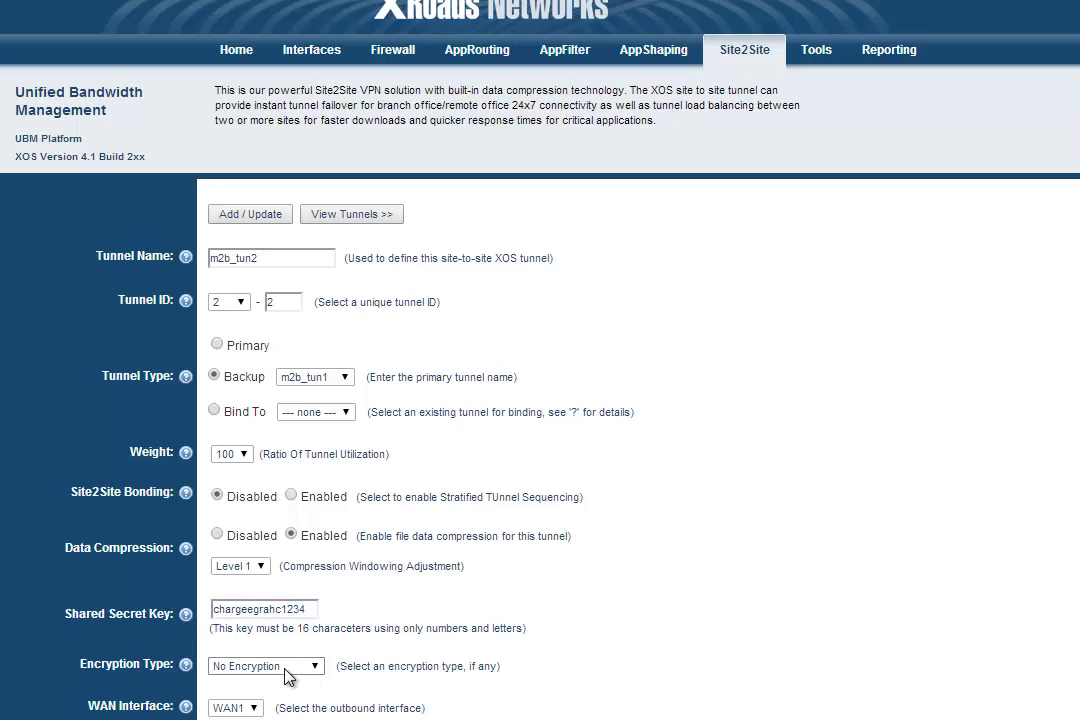
Set Encryption Enabled and send the tunnel out over WAN2.
left_click(316, 668)
left_click(265, 650)
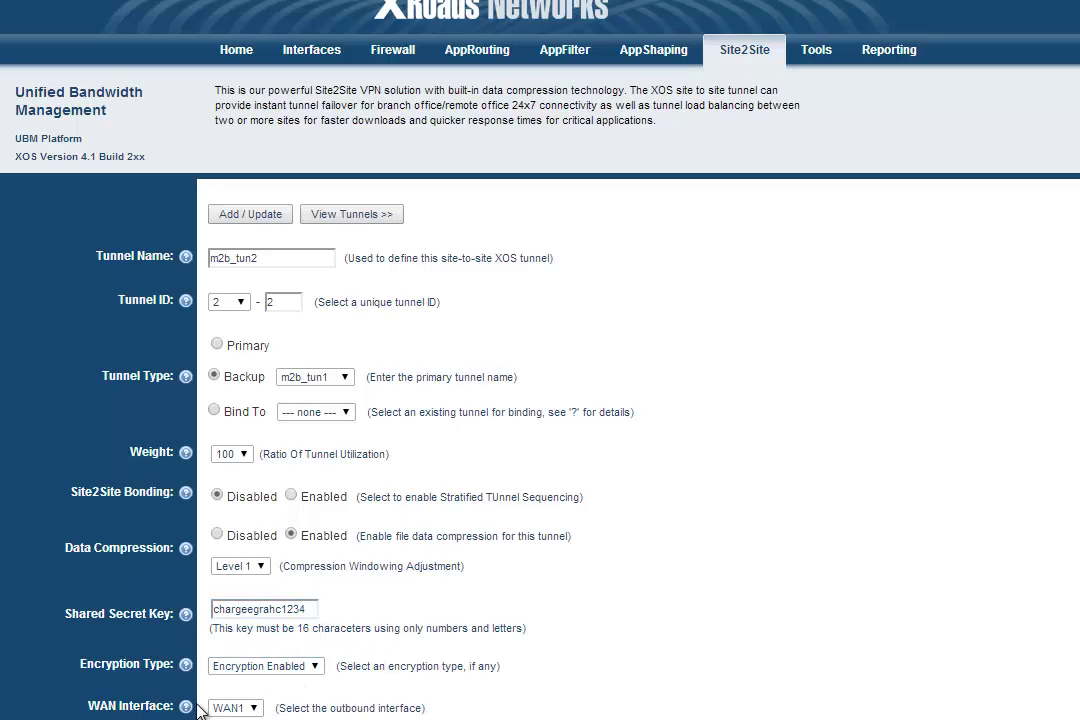
left_click(255, 707)
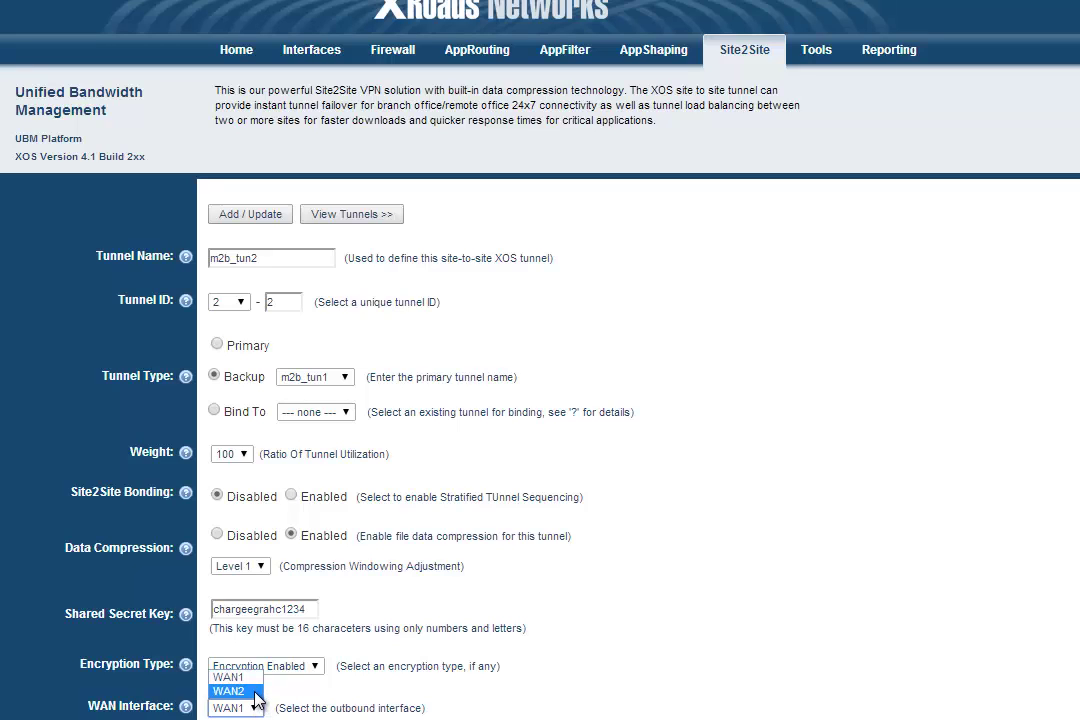
left_click(255, 692)
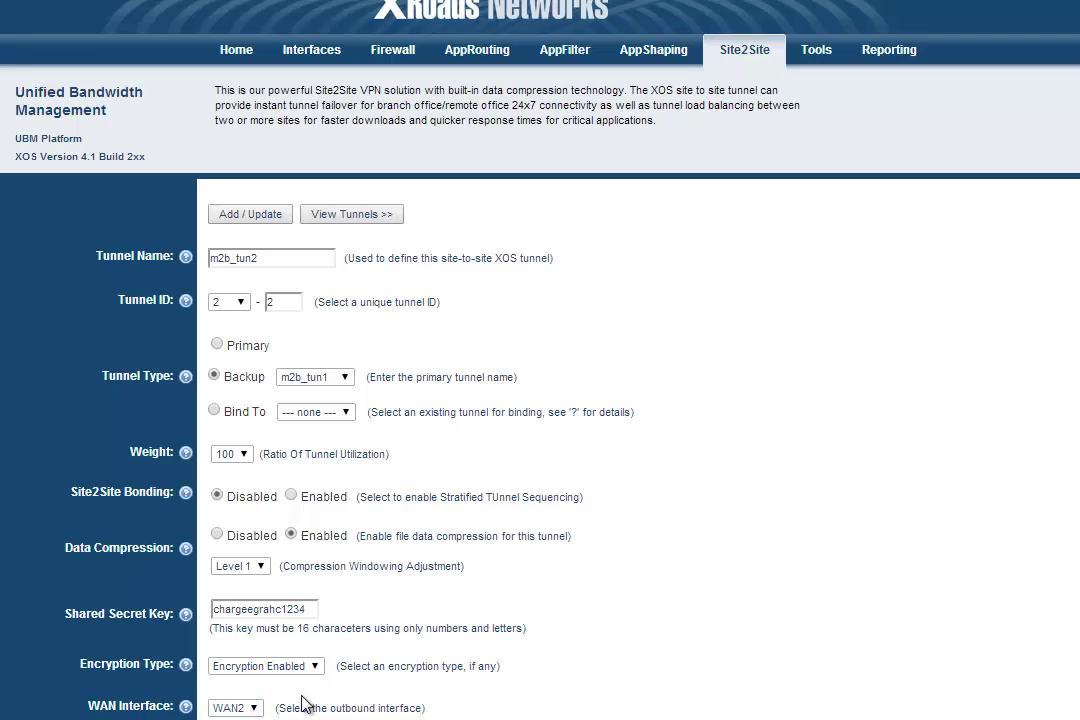
Set remote device 10.75.32.2, remote network 192.168.0.0/255.255.255.0, and Hub Side.
scroll(325, 663, "down", 3)
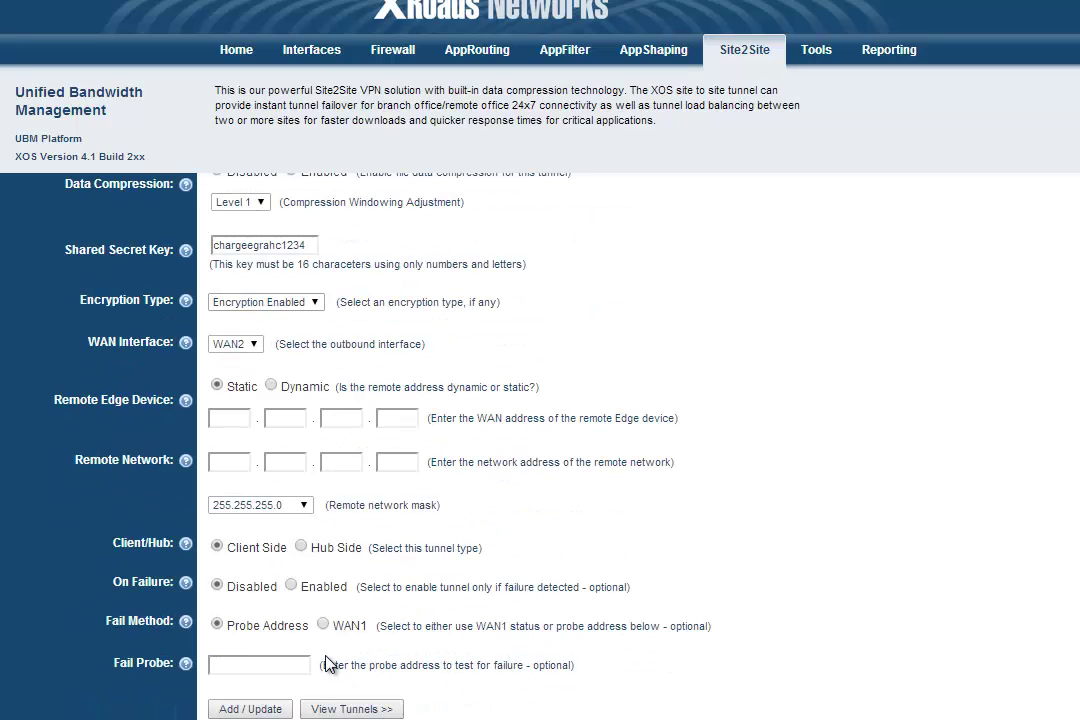
left_click(223, 418)
type("10.75.32.2")
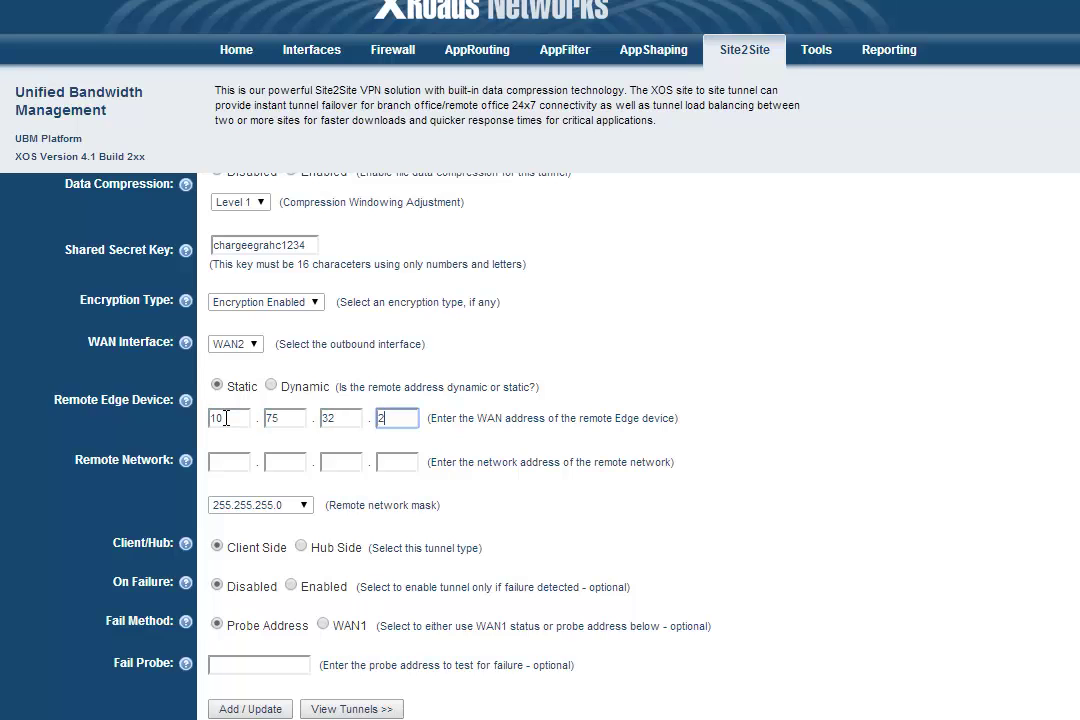
key("Tab")
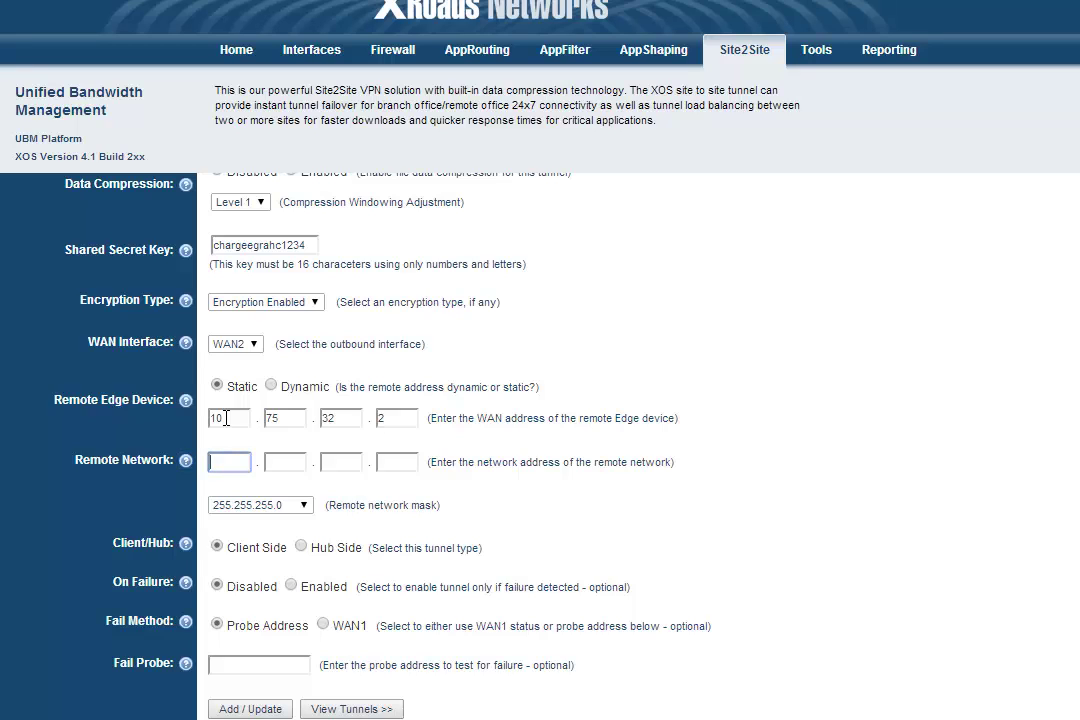
type("192.168.0.")
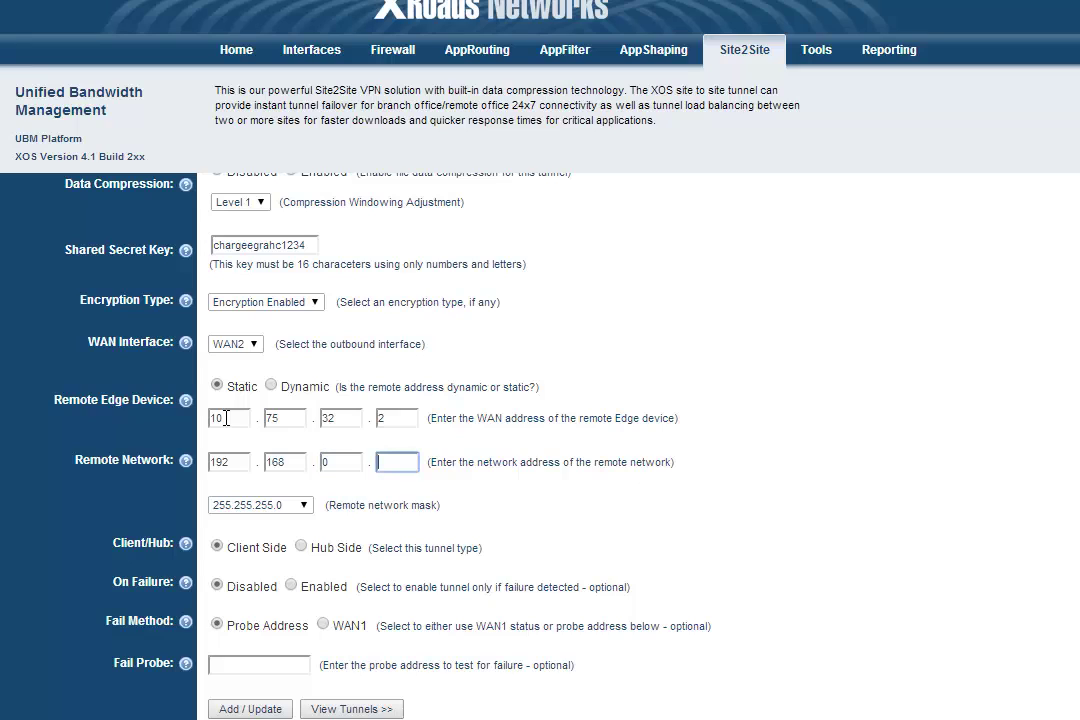
type("0")
left_click(130, 523)
left_click(303, 548)
Save m2b_tun2, then start m2b_tun1 and m2b_tun2 so both show Enabled.
left_click(250, 709)
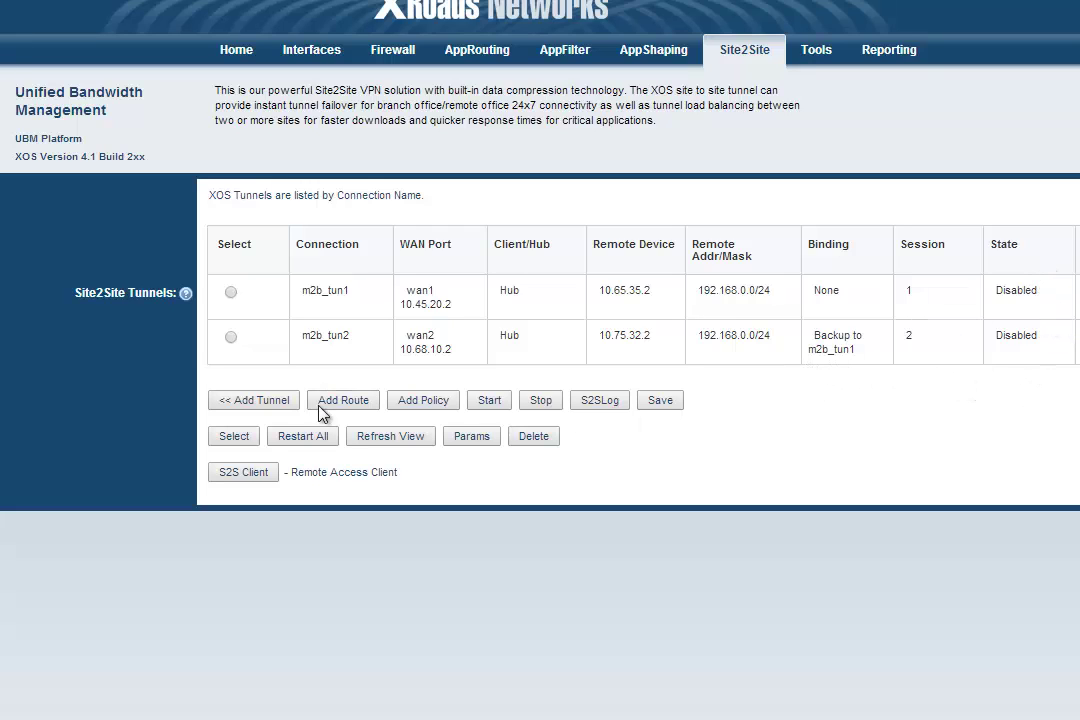
left_click(231, 293)
left_click(489, 400)
left_click(490, 402)
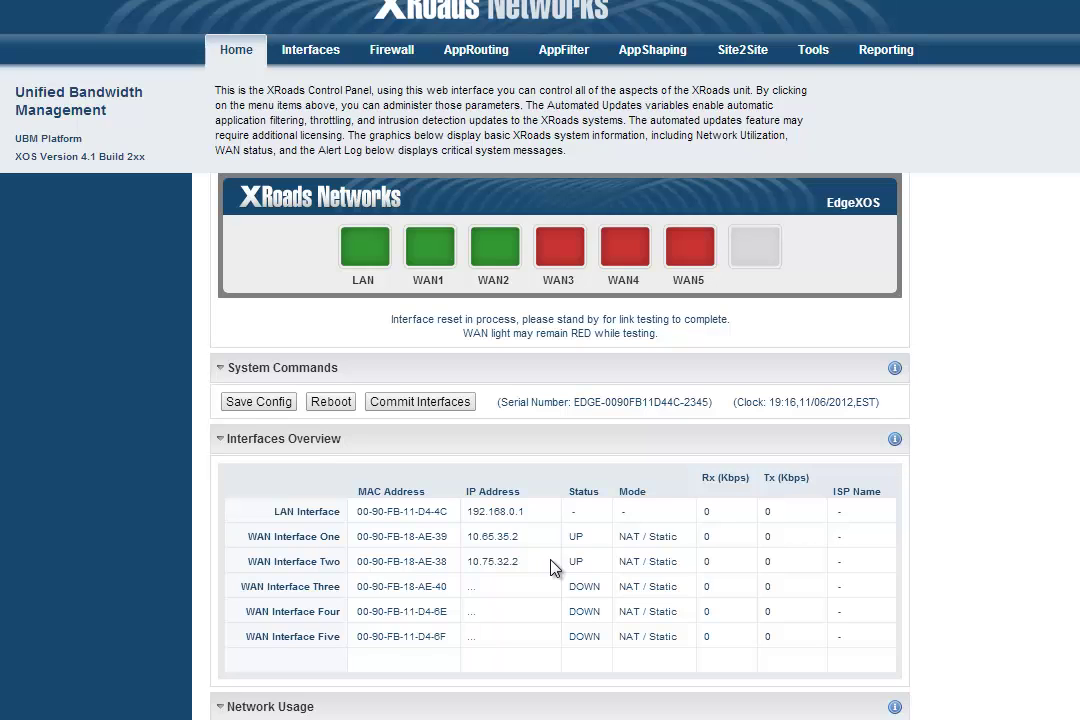
Return to the Site2Site VPN page after confirming WAN1 and WAN2 are up.
left_click(764, 49)
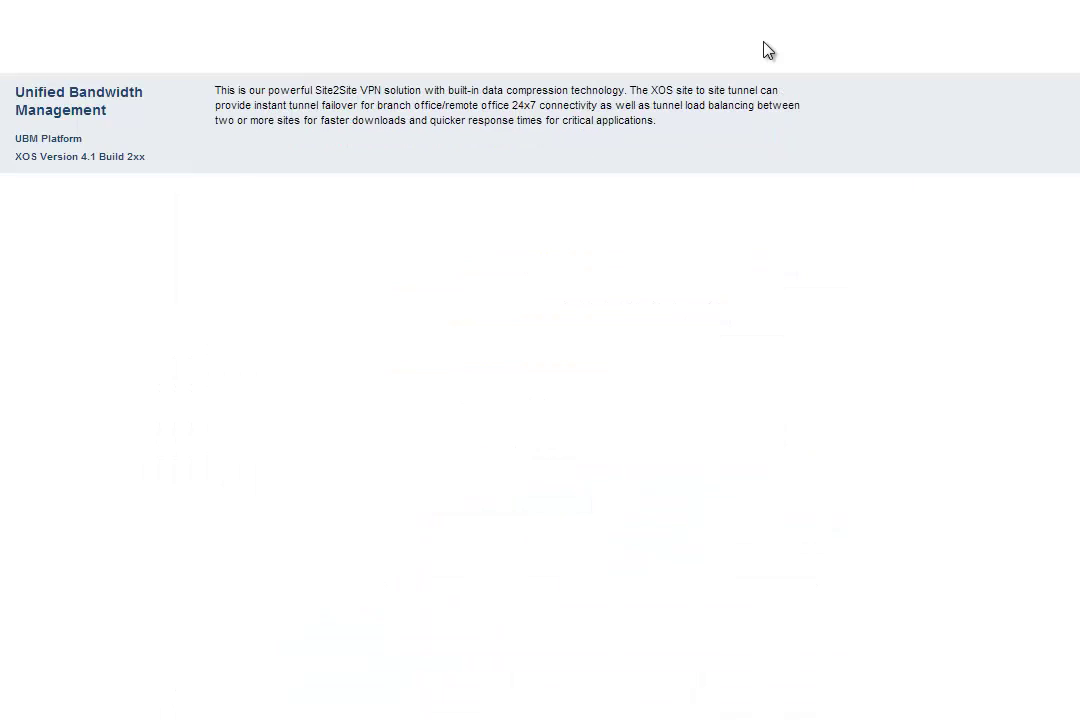
Add a new tunnel named b2m_tun1 with tunnel ID 3-1.
left_click(266, 314)
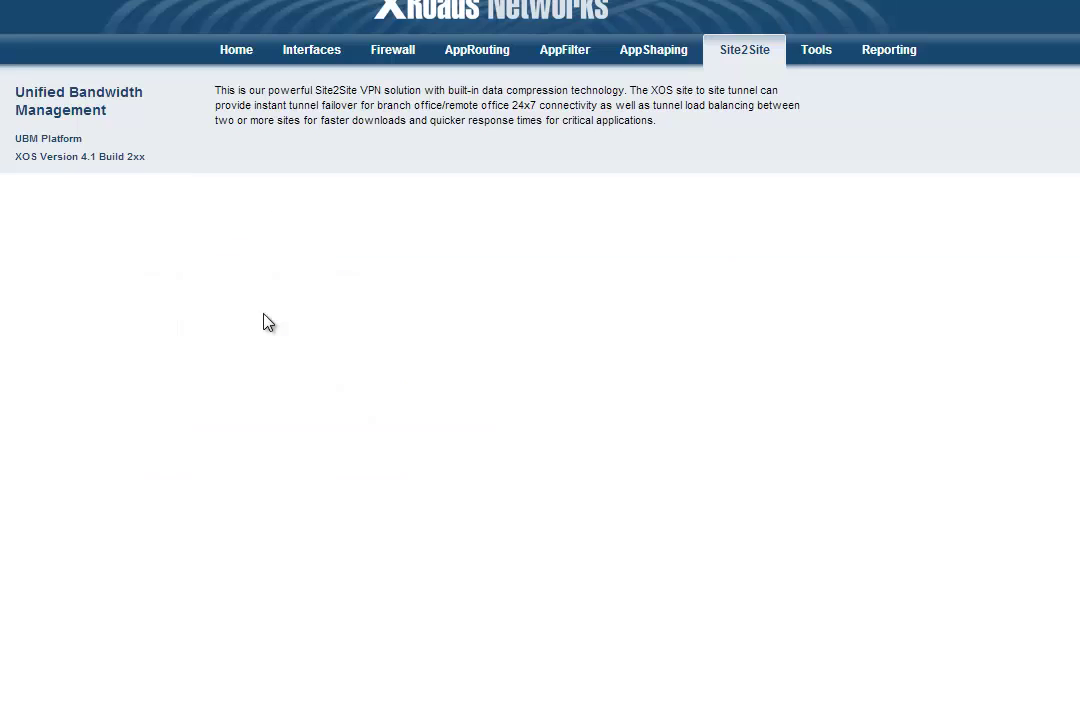
type("b2m_tun1")
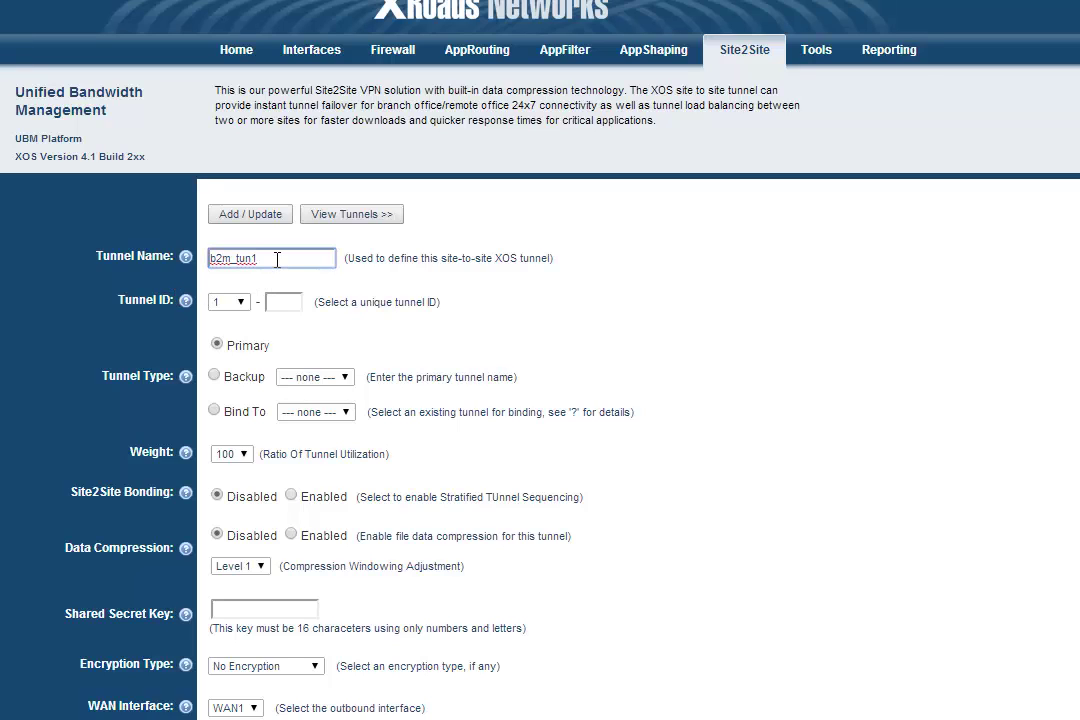
left_click(230, 302)
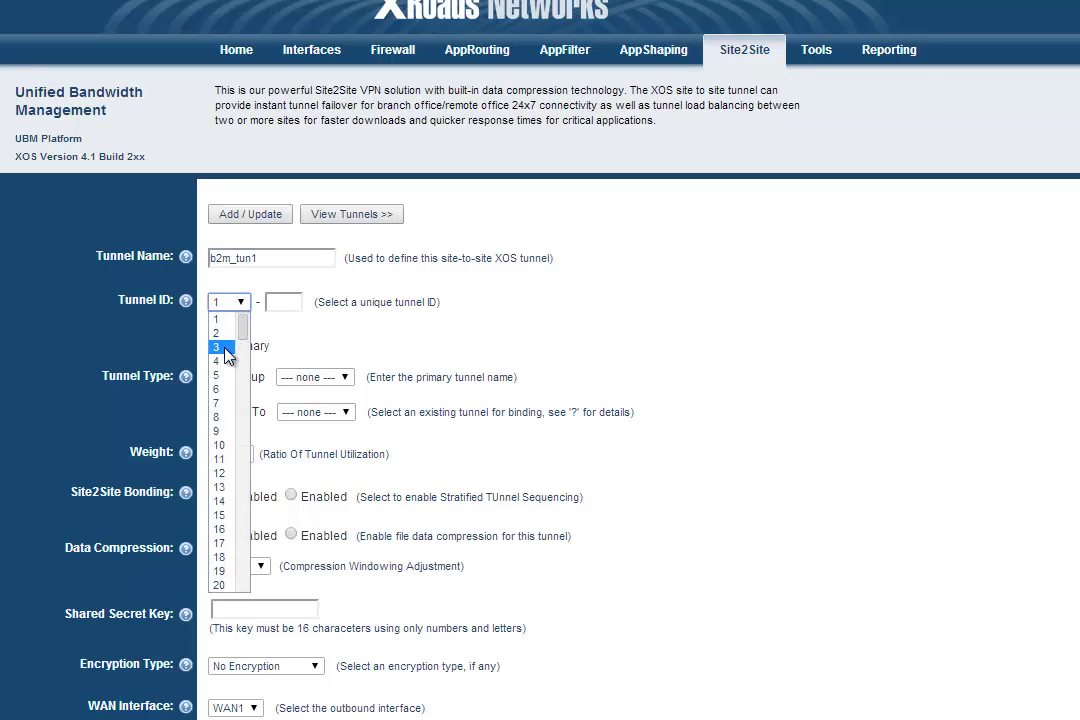
left_click(222, 341)
left_click(280, 302)
type("1")
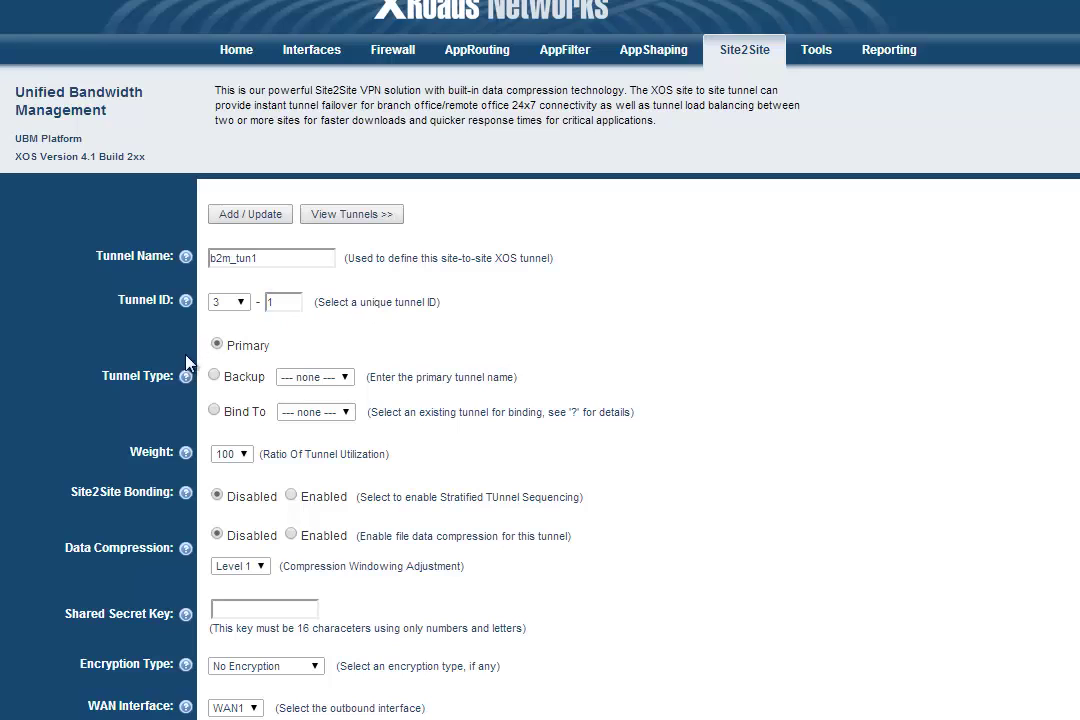
Enable compression and encryption, enter the shared secret key, and keep WAN1 as outbound interface.
left_click(291, 535)
left_click(224, 608)
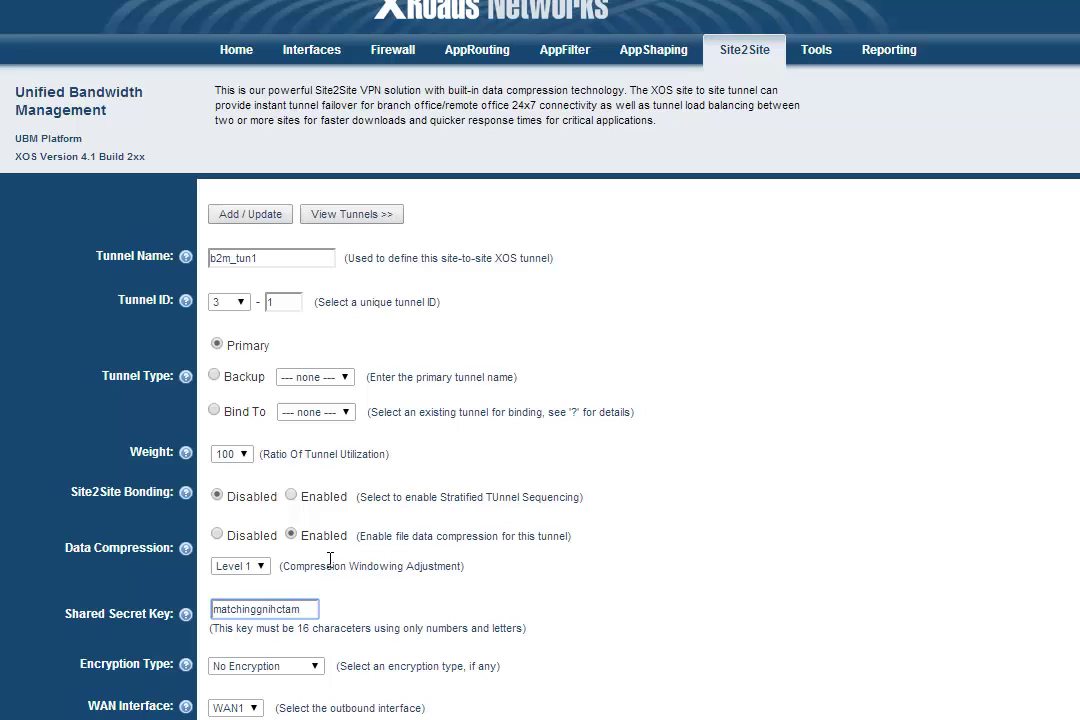
left_click(268, 666)
left_click(290, 649)
left_click(255, 707)
left_click(255, 707)
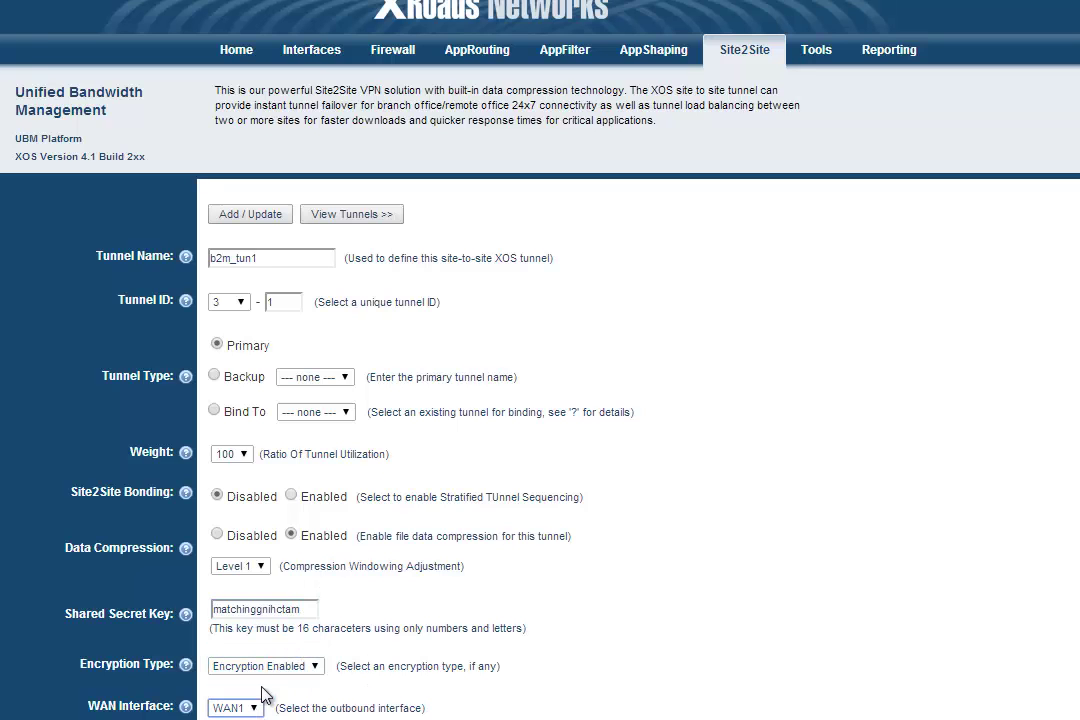
Set remote 10.45.20.2, network 192.168.168.0/255.255.255.0, probe-address fail method, and save b2m_tun1.
scroll(290, 700, "down", 4)
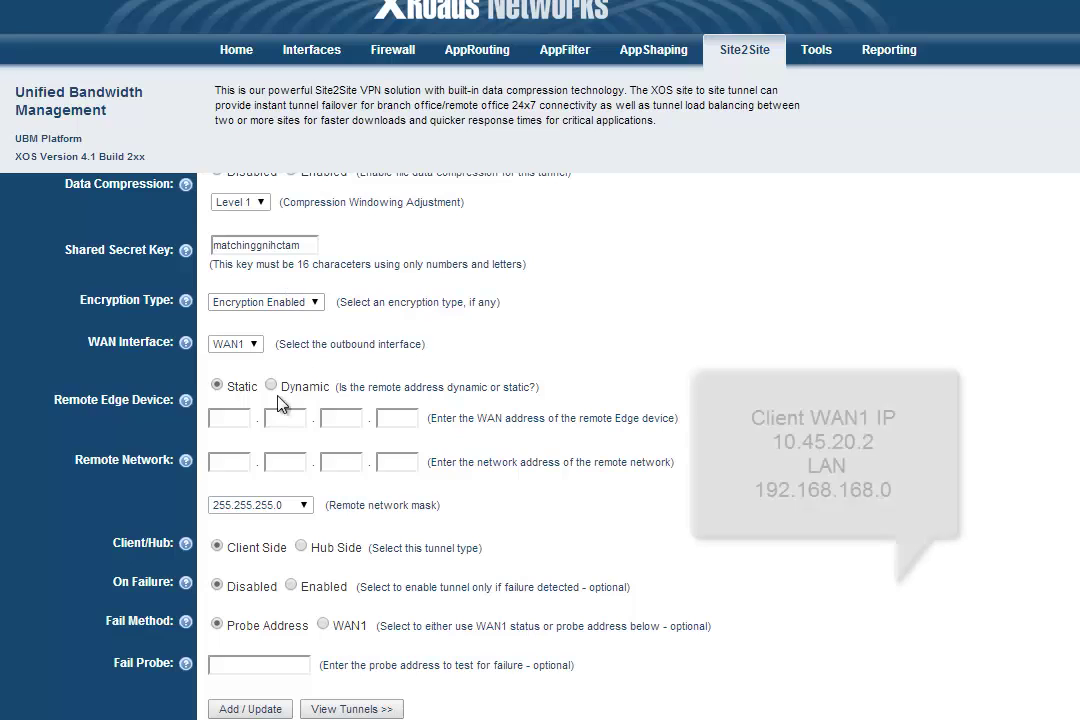
left_click(229, 418)
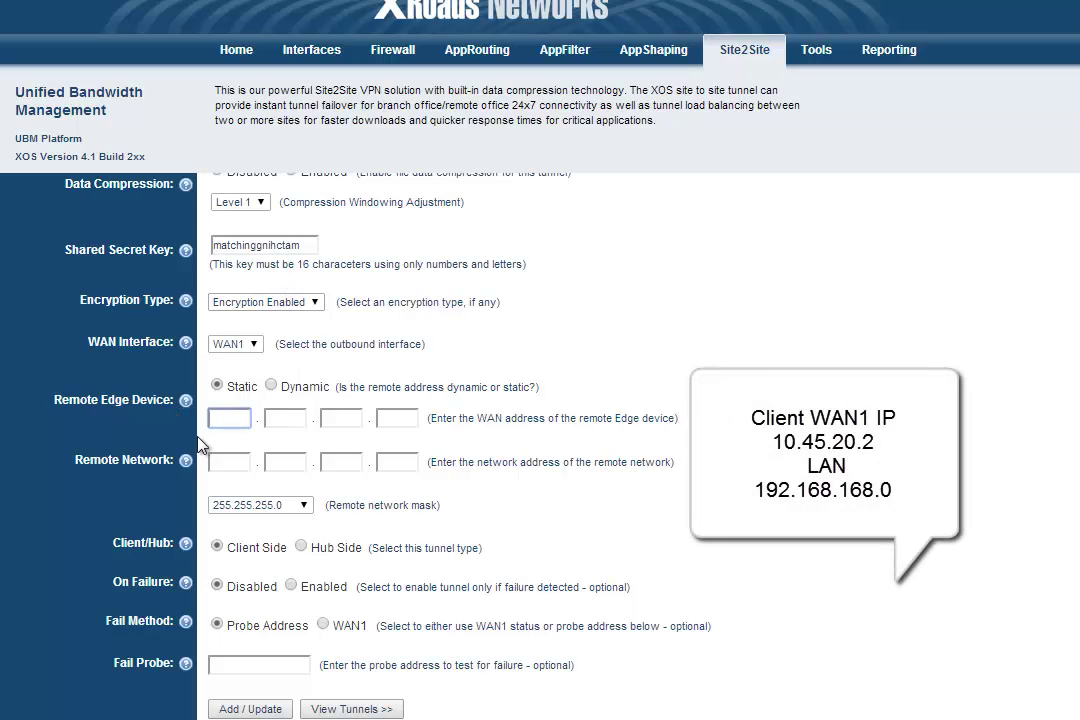
type("10.45.20.2")
key("Tab")
type("192.168.168.0")
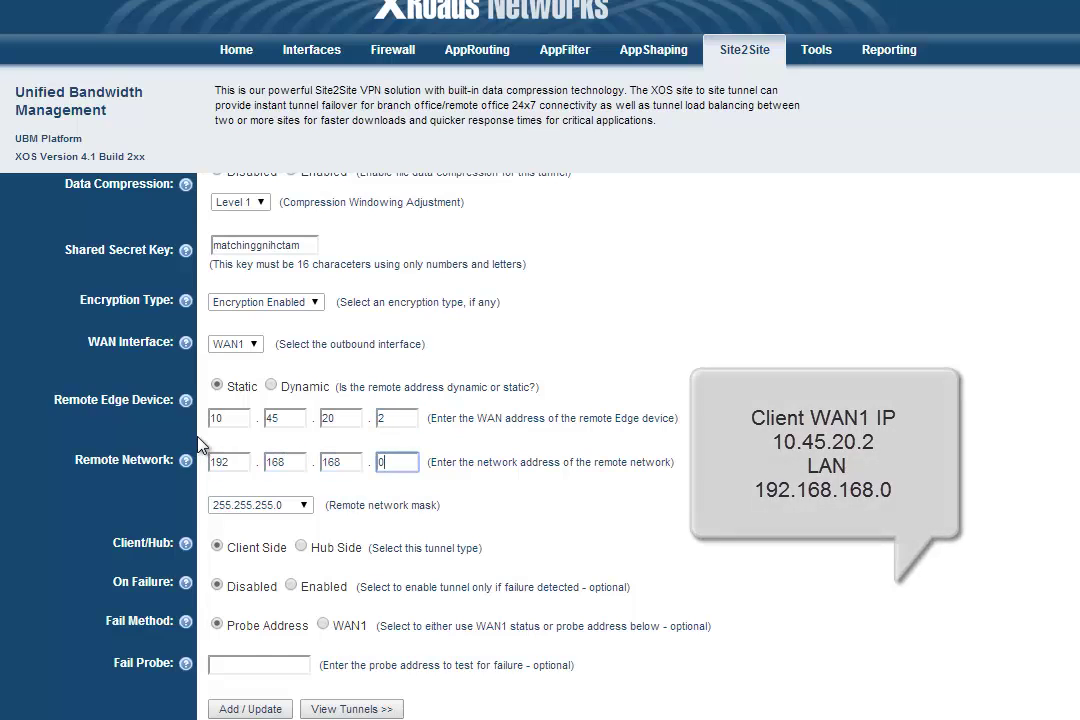
left_click(307, 520)
left_click(305, 513)
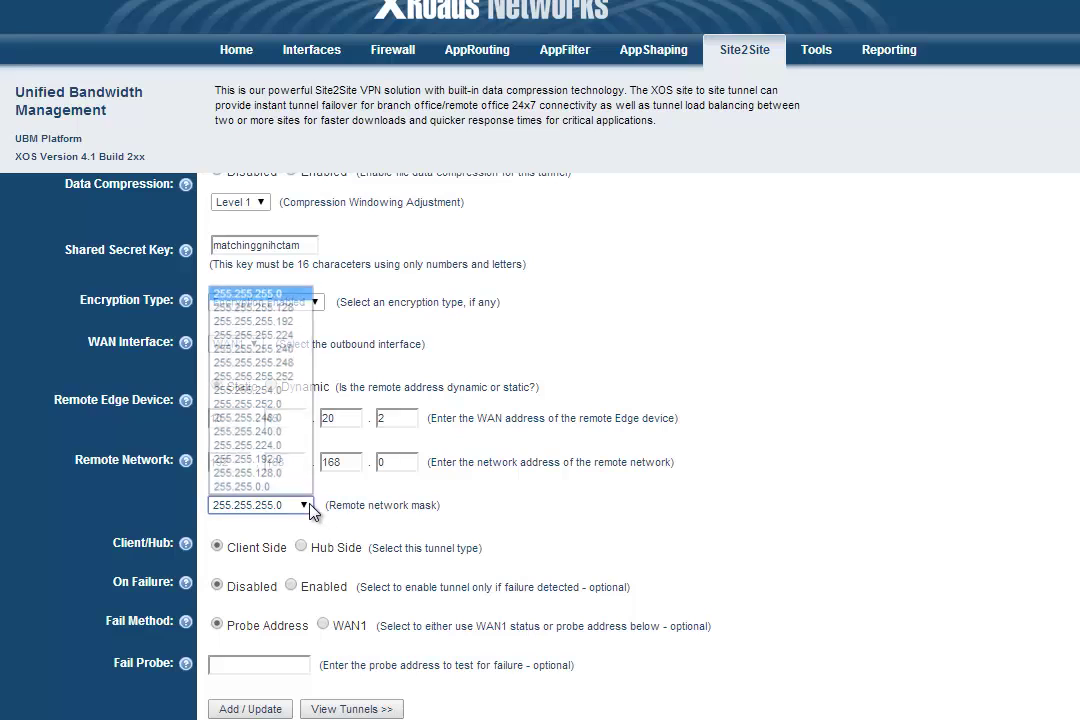
left_click(305, 513)
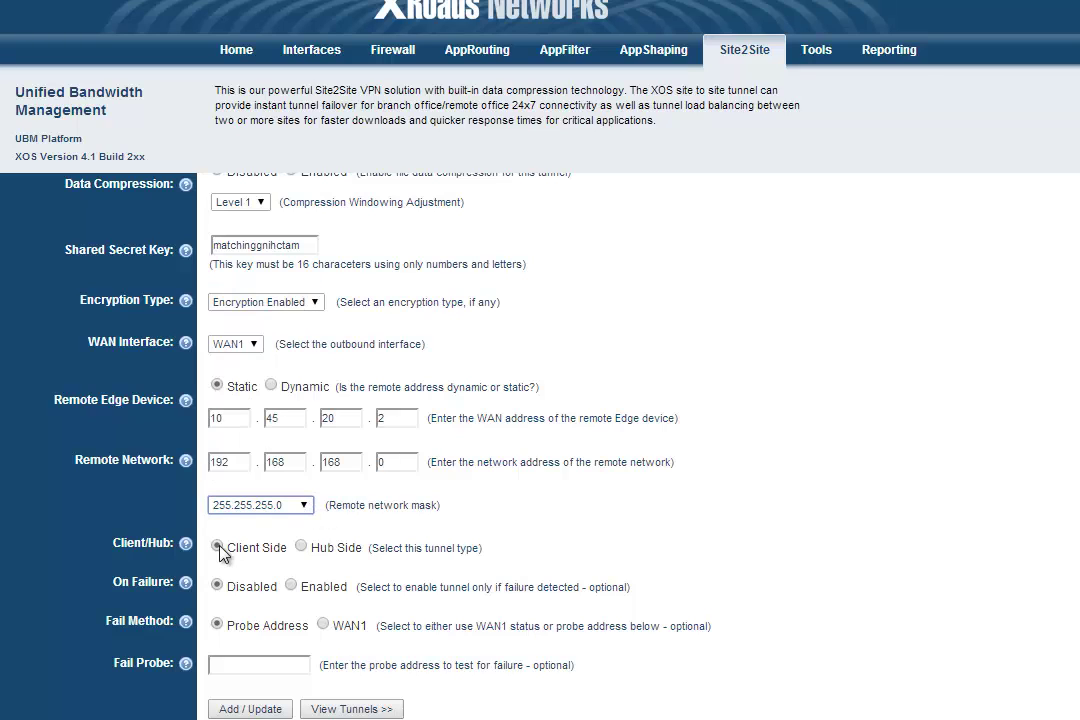
left_click(218, 626)
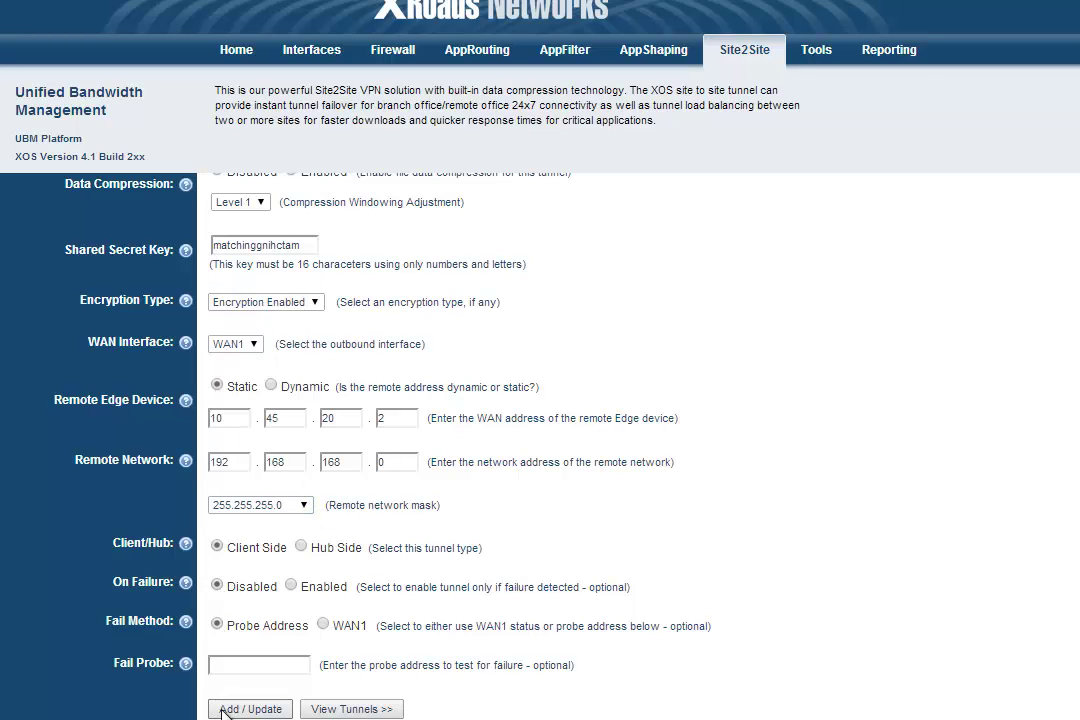
left_click(222, 709)
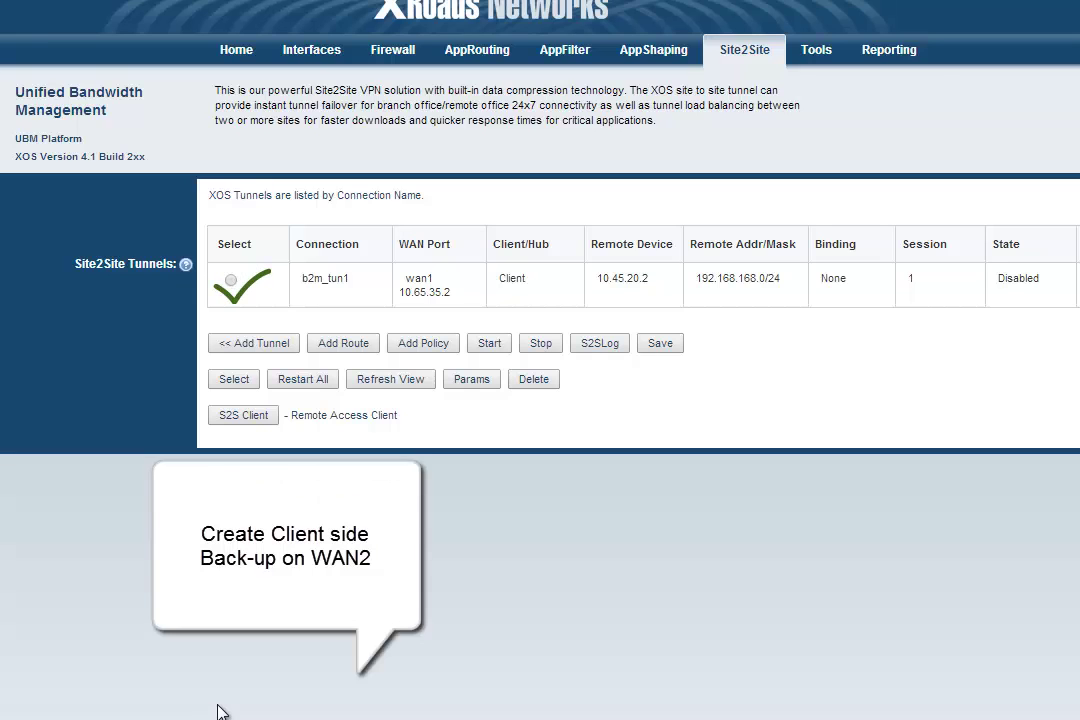
Add tunnel b2m_tun2 with ID 4-2 as a backup to b2m_tun1.
left_click(268, 345)
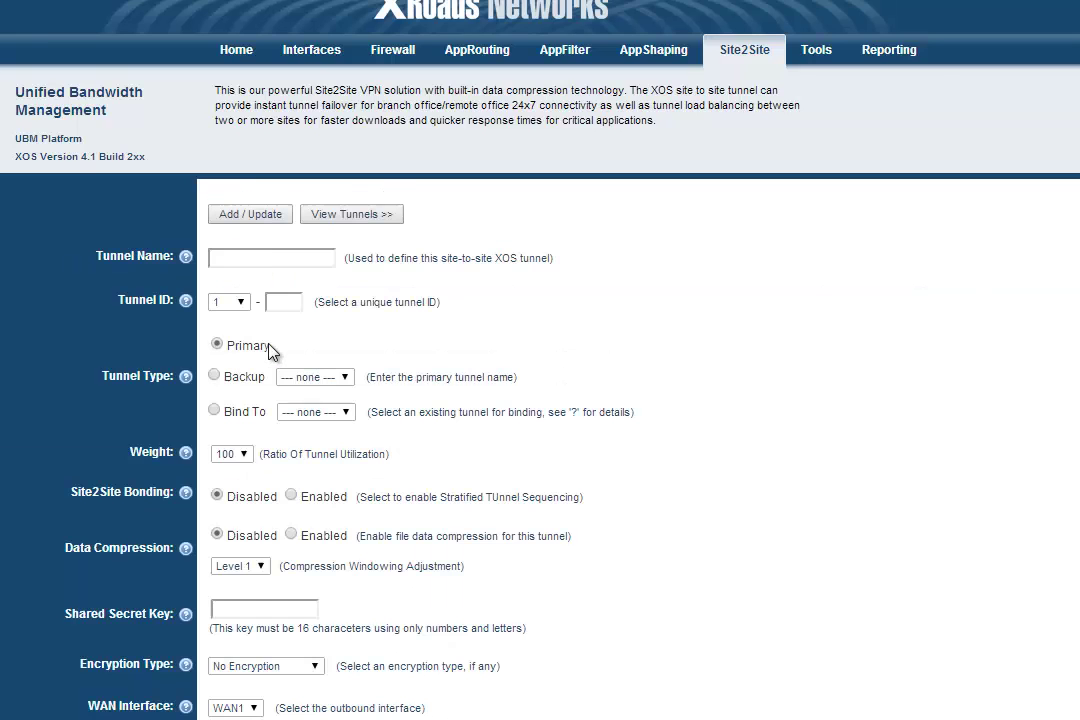
left_click(268, 256)
type("b2m_tun2")
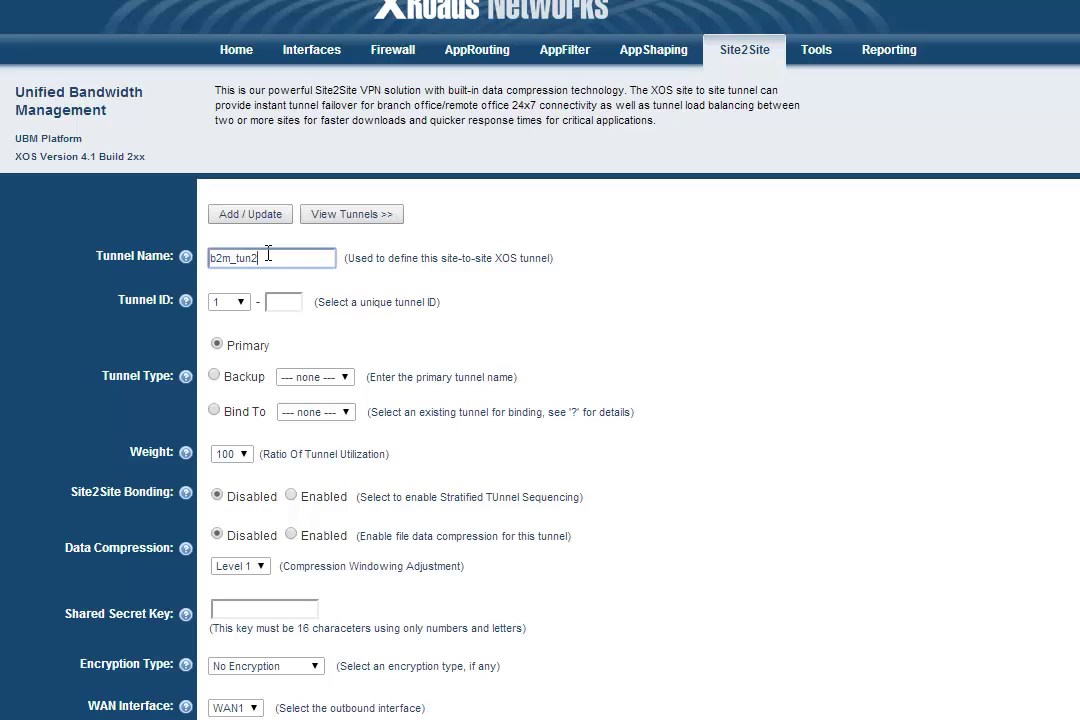
left_click(229, 301)
left_click(222, 358)
left_click(272, 304)
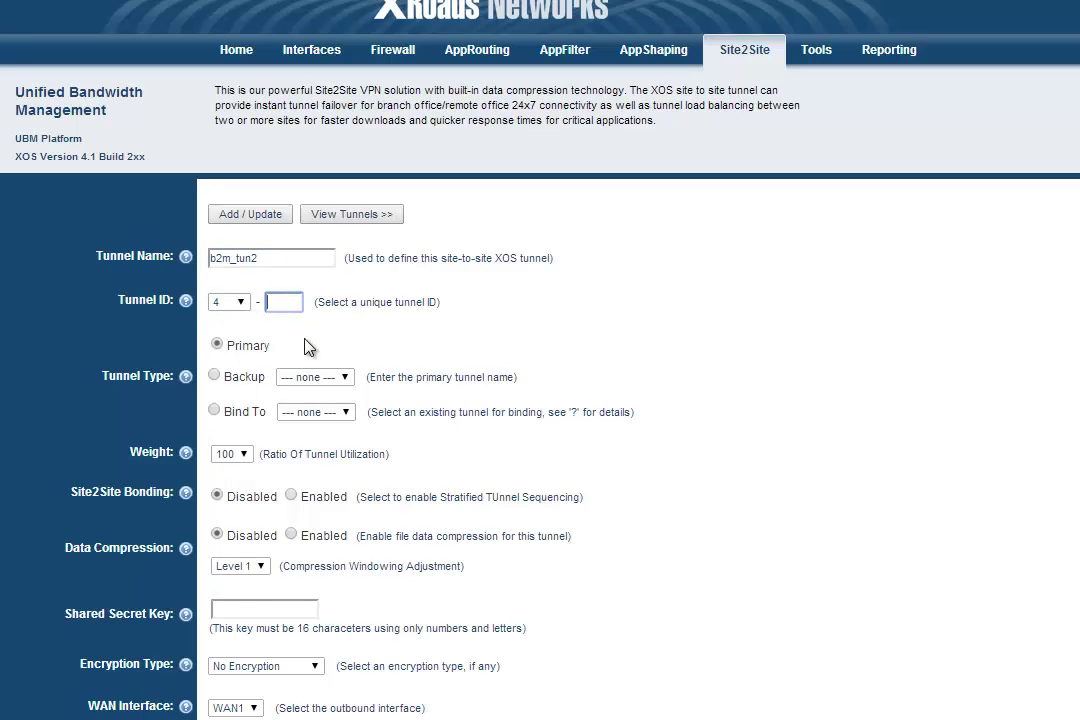
type("2")
left_click(215, 377)
left_click(315, 377)
left_click(305, 410)
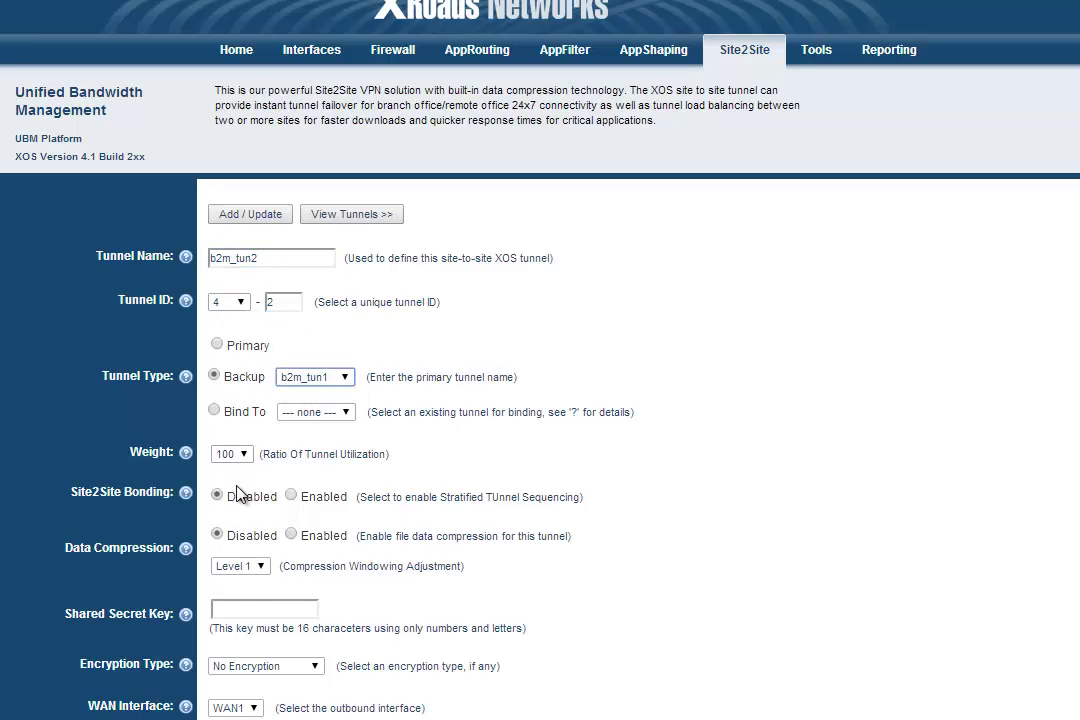
Enable compression and encryption, enter the shared secret key, and route it through WAN2.
left_click(291, 535)
left_click(266, 607)
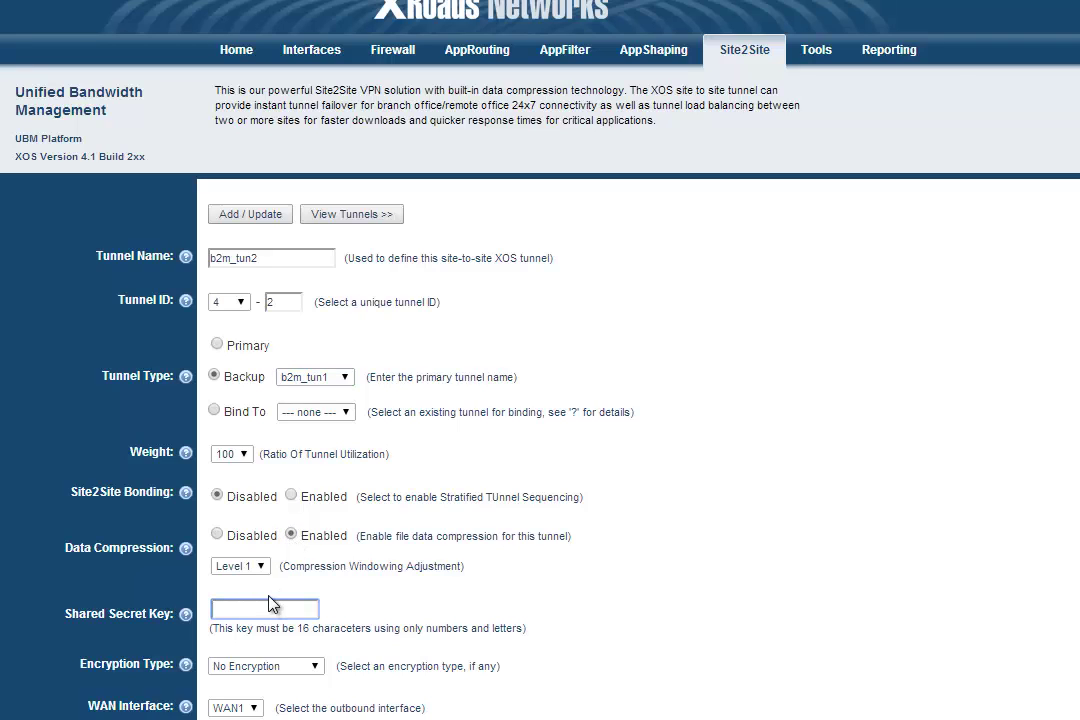
left_click(290, 666)
left_click(262, 649)
left_click(252, 708)
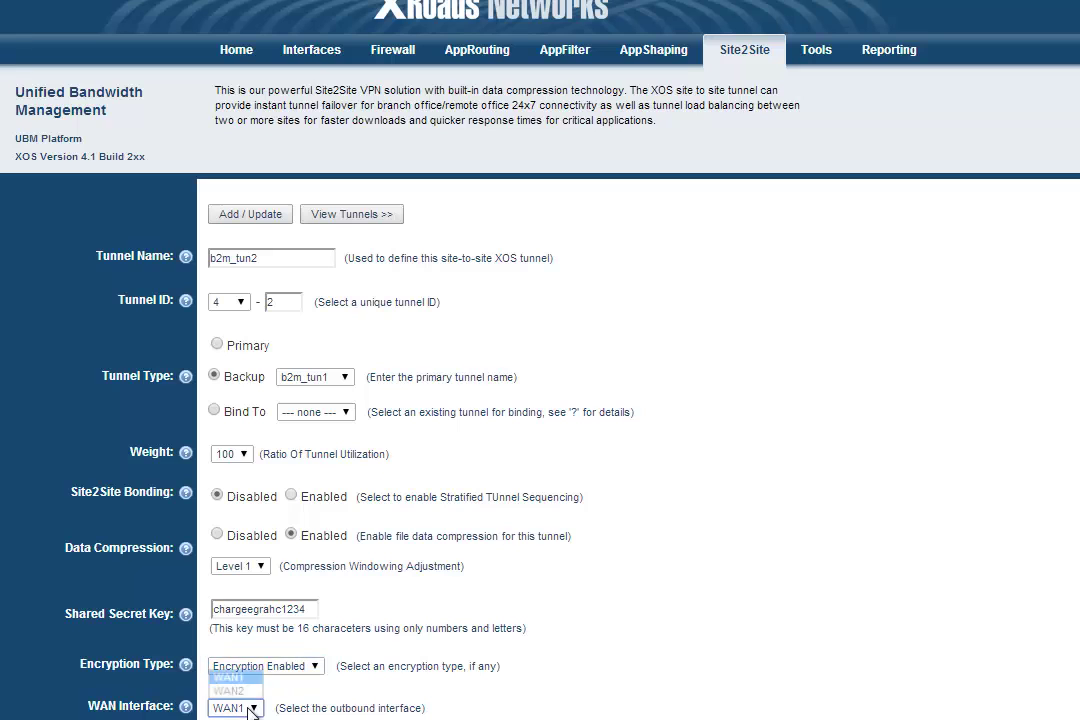
left_click(232, 690)
Enter 10.68.10.2 as the remote edge device address.
scroll(330, 696, "down", 4)
left_click(235, 418)
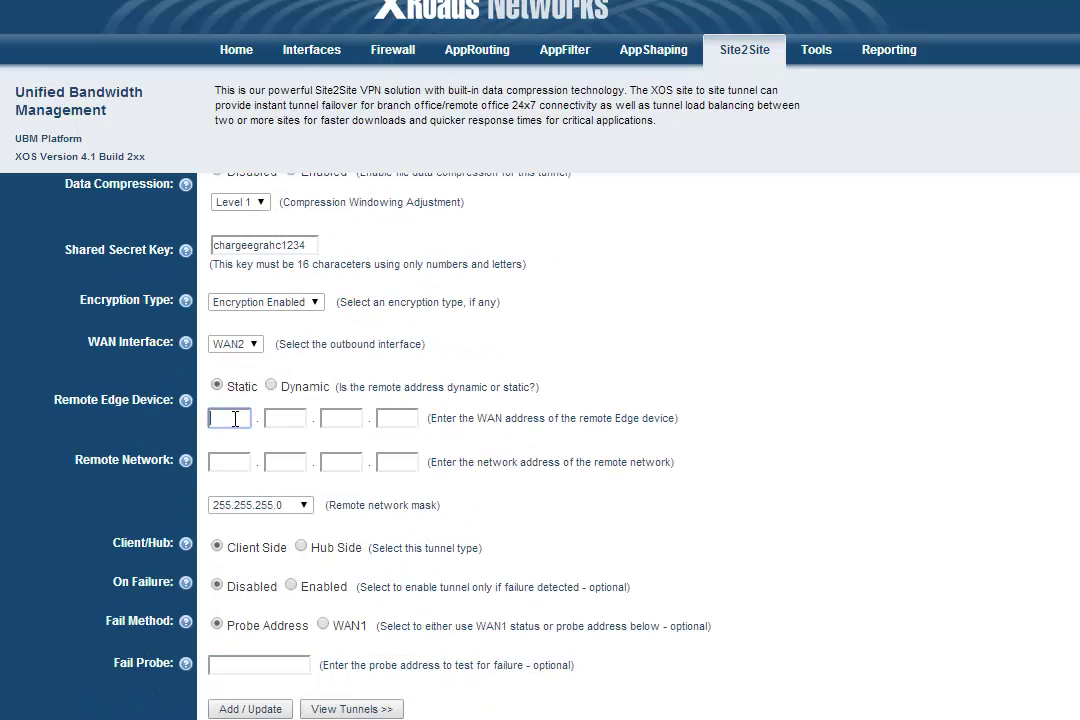
type("10")
key("Tab")
type("68")
key("Tab")
type("10")
key("Tab")
type("2")
key("Tab")
Set the remote network to 192.168.168.0 and save b2m_tun2.
type("192")
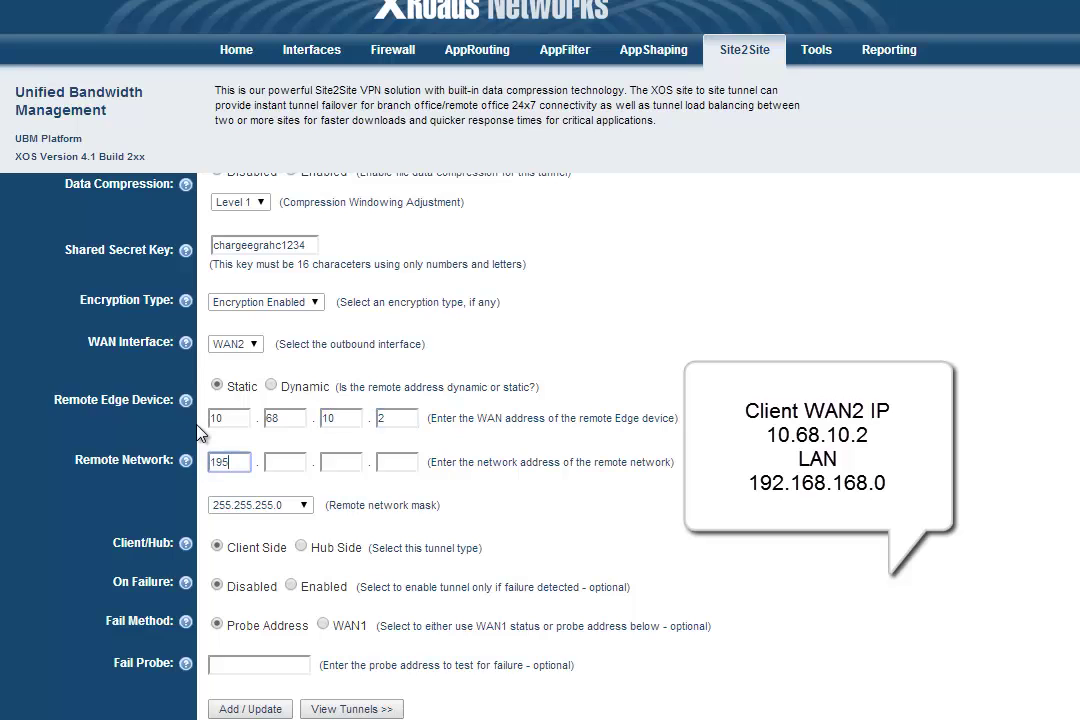
key("Tab")
type("168")
key("Tab")
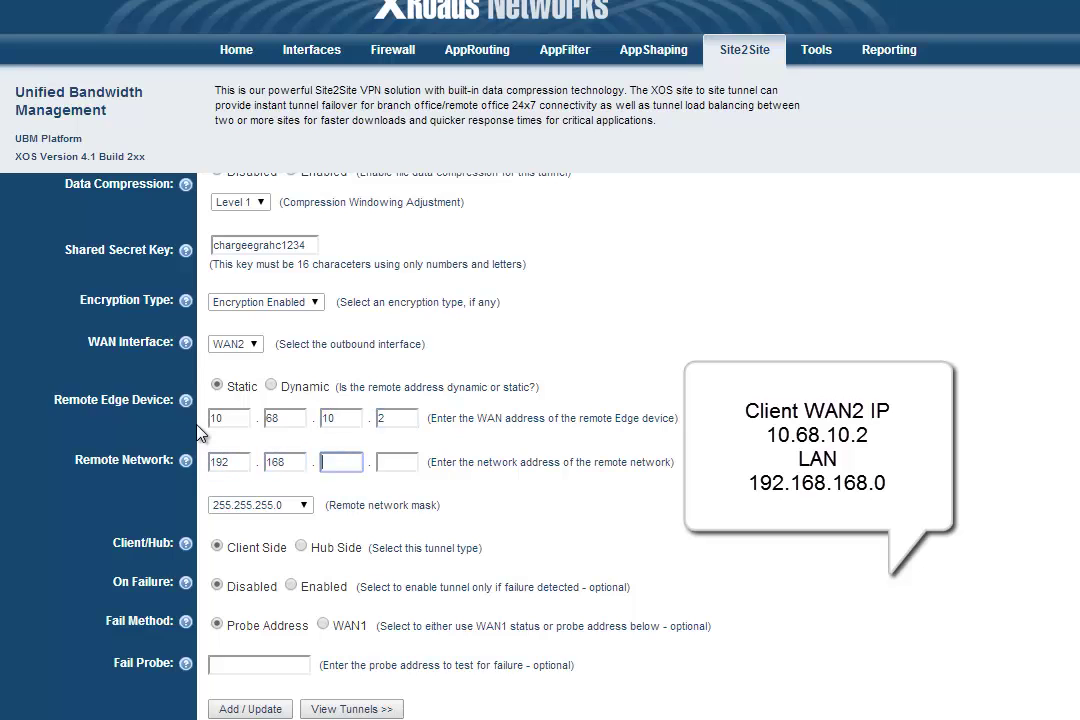
type("168")
key("Tab")
type("0")
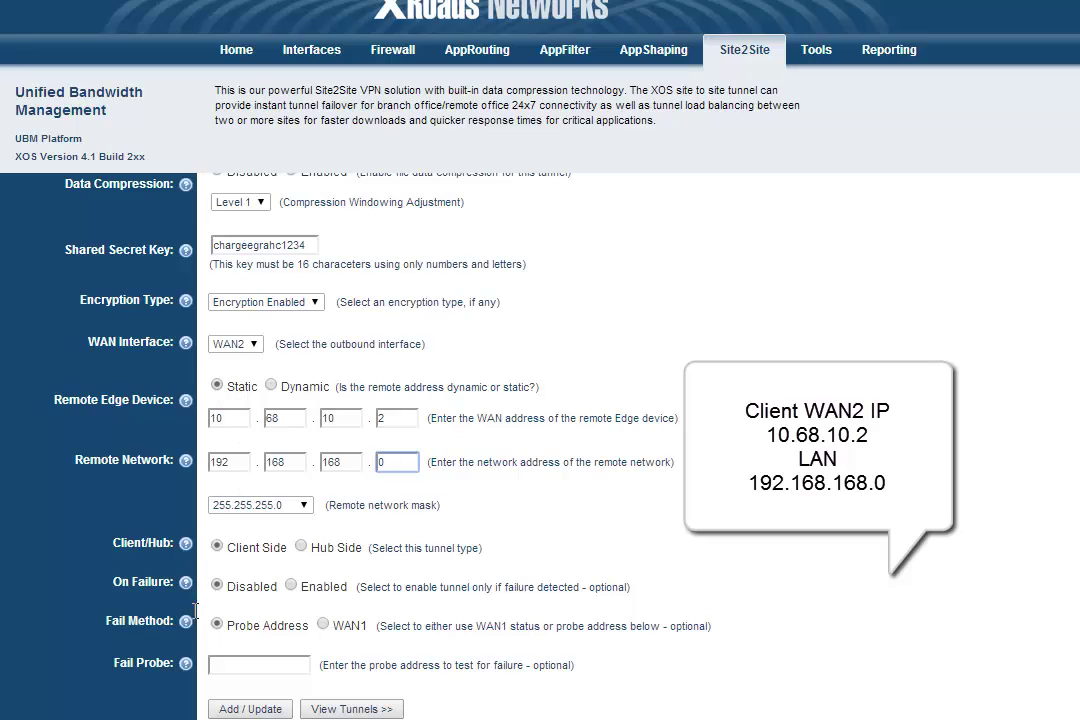
left_click(250, 709)
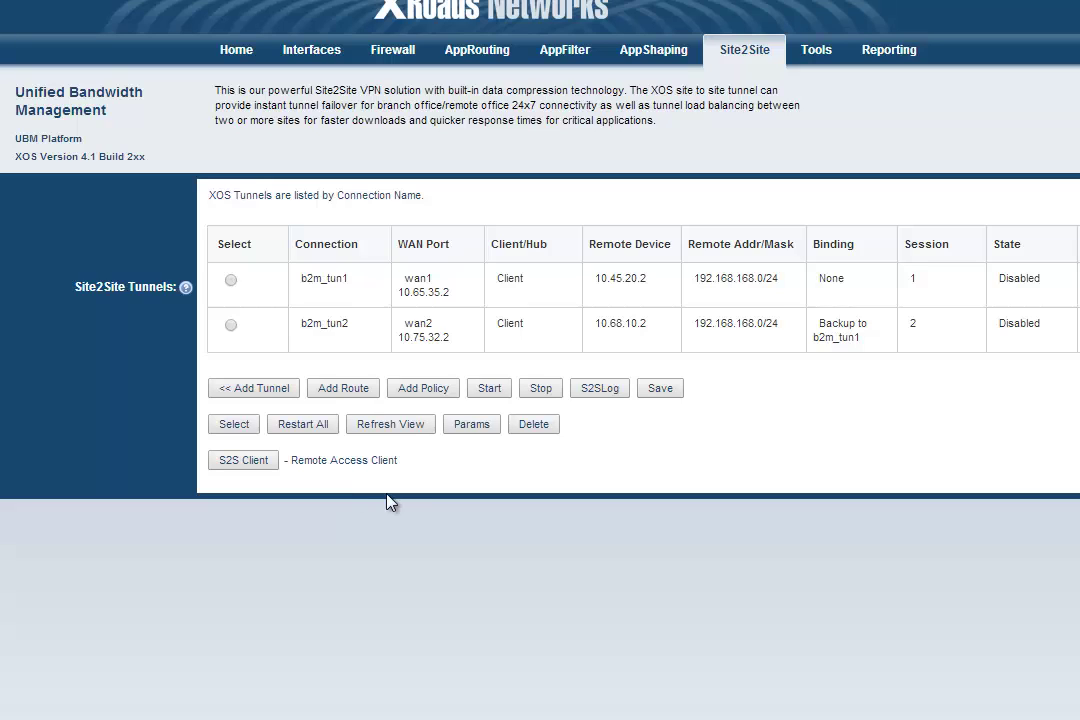
Start b2m_tun1 and then the backup b2m_tun2 from the tunnel list.
left_click(231, 281)
left_click(496, 390)
left_click(230, 326)
left_click(490, 391)
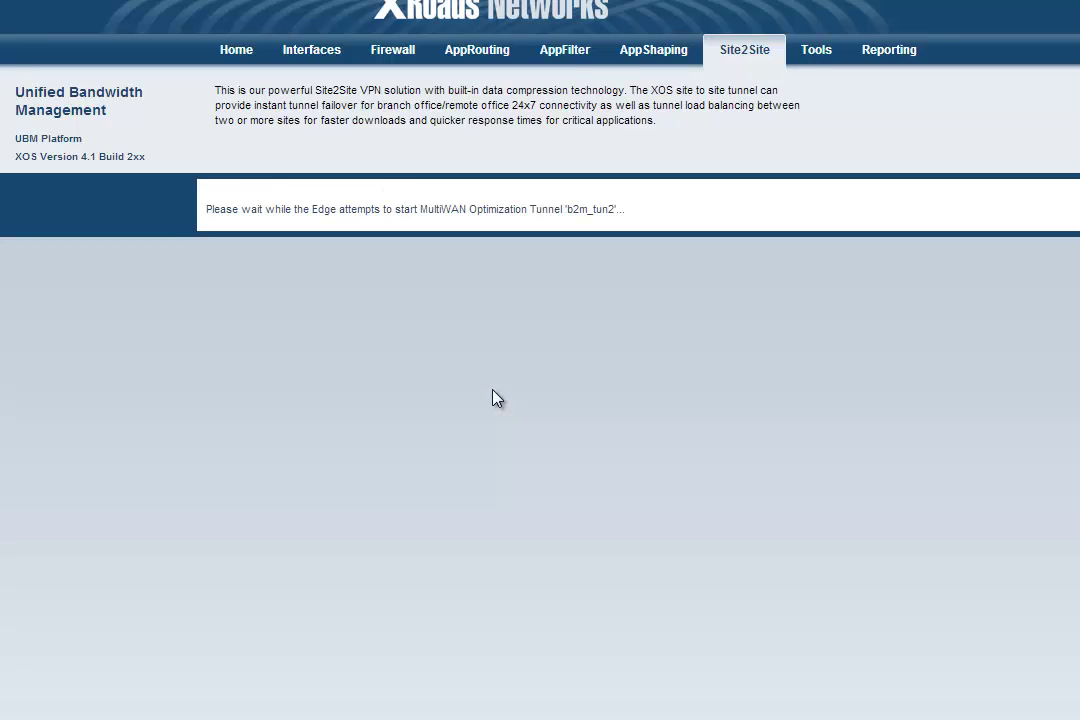